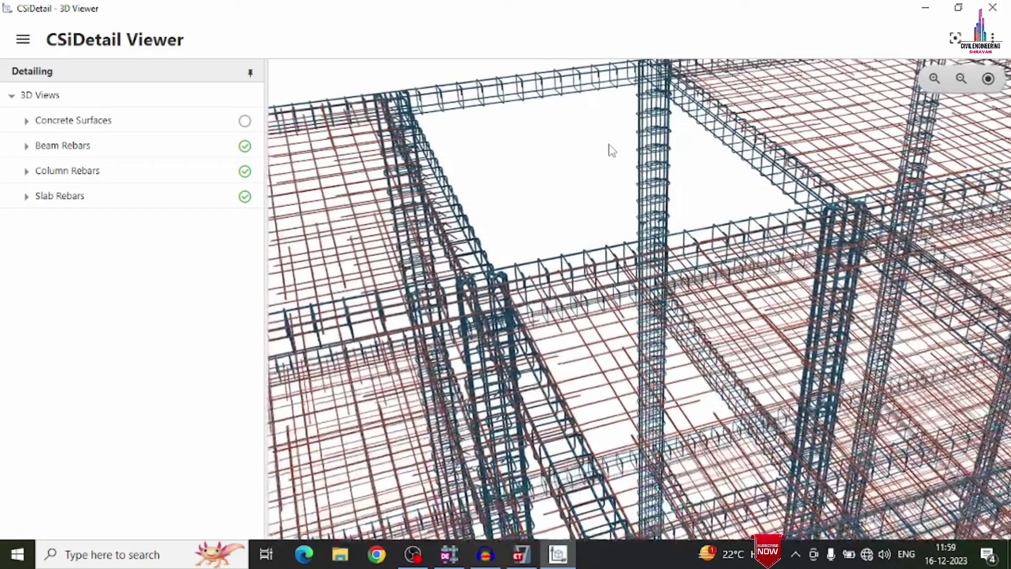
Step: Examine the beam, column and slab reinforcement of the 3D building model, from the overall frame down to individual bars and ties
{"action": "scroll", "coordinate": [609, 145], "scroll_direction": "up", "scroll_amount": 2}
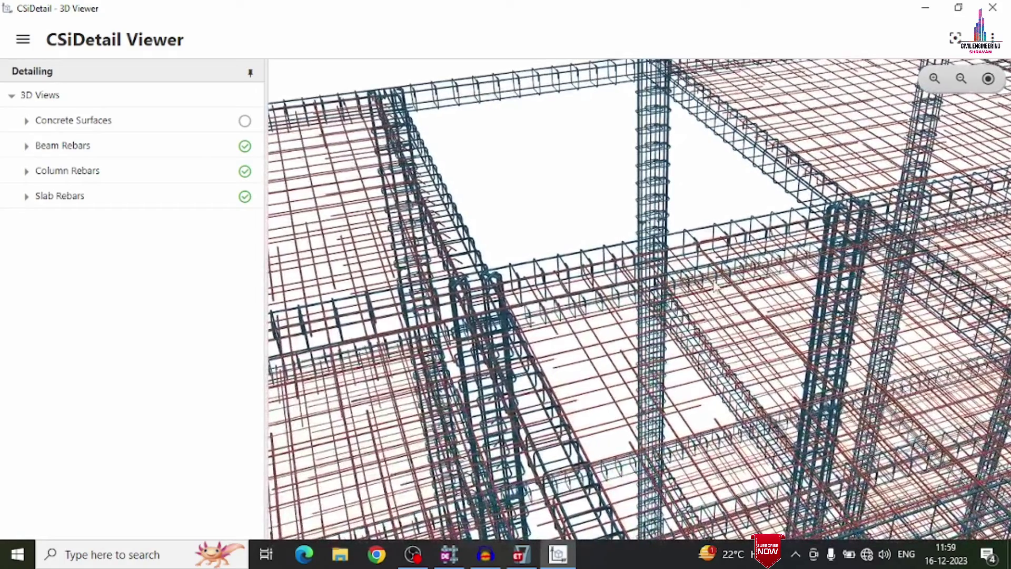
{"action": "left_click_drag", "start_coordinate": [716, 287], "coordinate": [662, 212]}
{"action": "scroll", "coordinate": [662, 211], "scroll_direction": "down", "scroll_amount": 1}
{"action": "scroll", "coordinate": [665, 210], "scroll_direction": "down", "scroll_amount": 4}
{"action": "scroll", "coordinate": [664, 212], "scroll_direction": "down", "scroll_amount": 8}
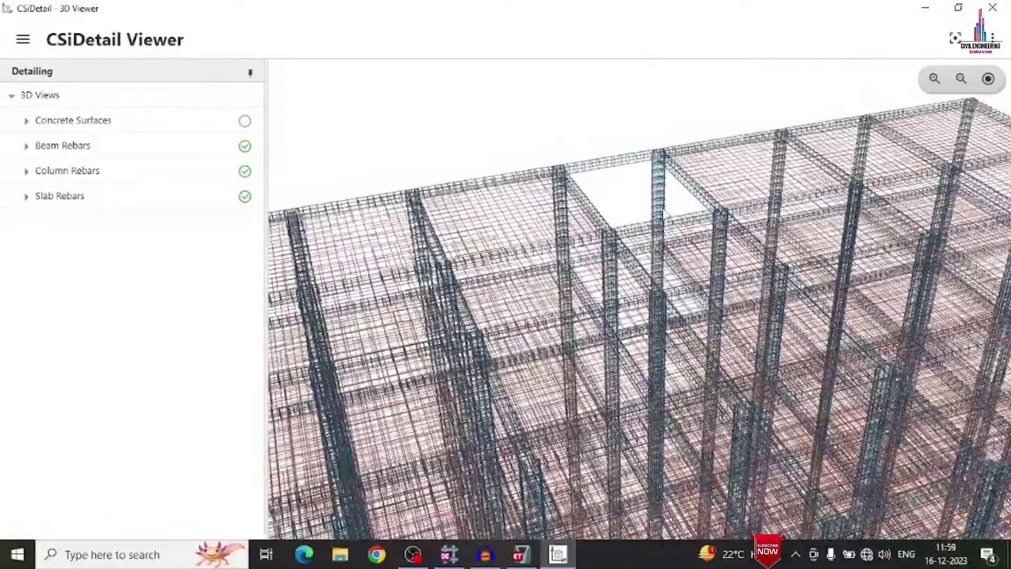
{"action": "scroll", "coordinate": [664, 214], "scroll_direction": "down", "scroll_amount": 10}
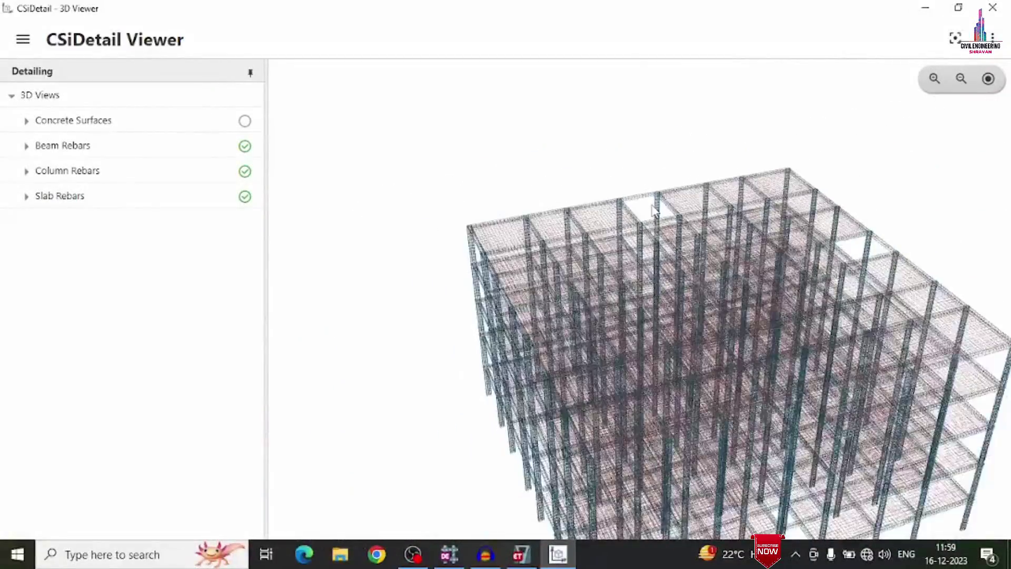
{"action": "scroll", "coordinate": [657, 279], "scroll_direction": "up", "scroll_amount": 10}
{"action": "scroll", "coordinate": [658, 279], "scroll_direction": "up", "scroll_amount": 10}
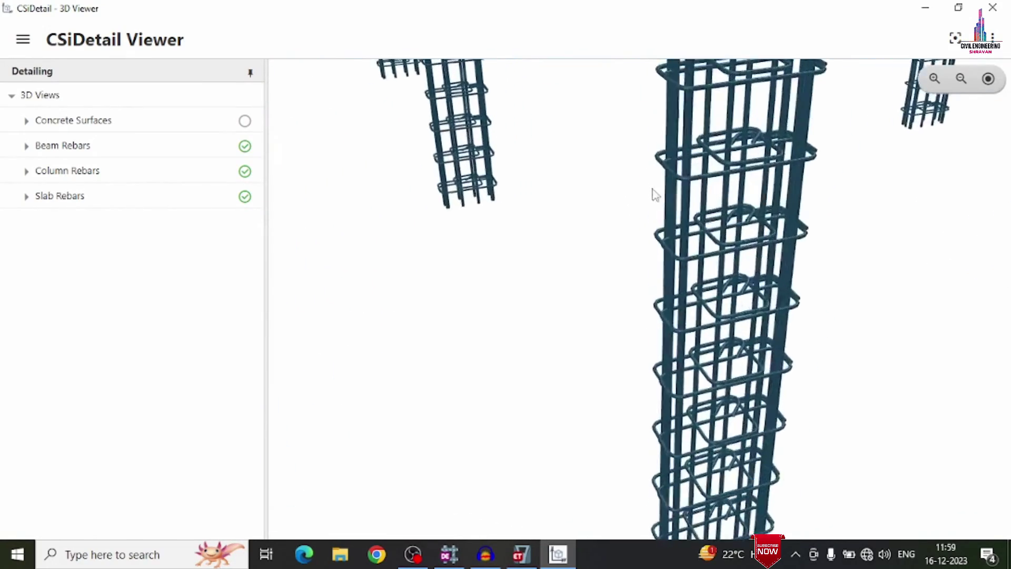
{"action": "scroll", "coordinate": [656, 195], "scroll_direction": "up", "scroll_amount": 8}
{"action": "scroll", "coordinate": [817, 236], "scroll_direction": "down", "scroll_amount": 10}
{"action": "scroll", "coordinate": [708, 123], "scroll_direction": "up", "scroll_amount": 8}
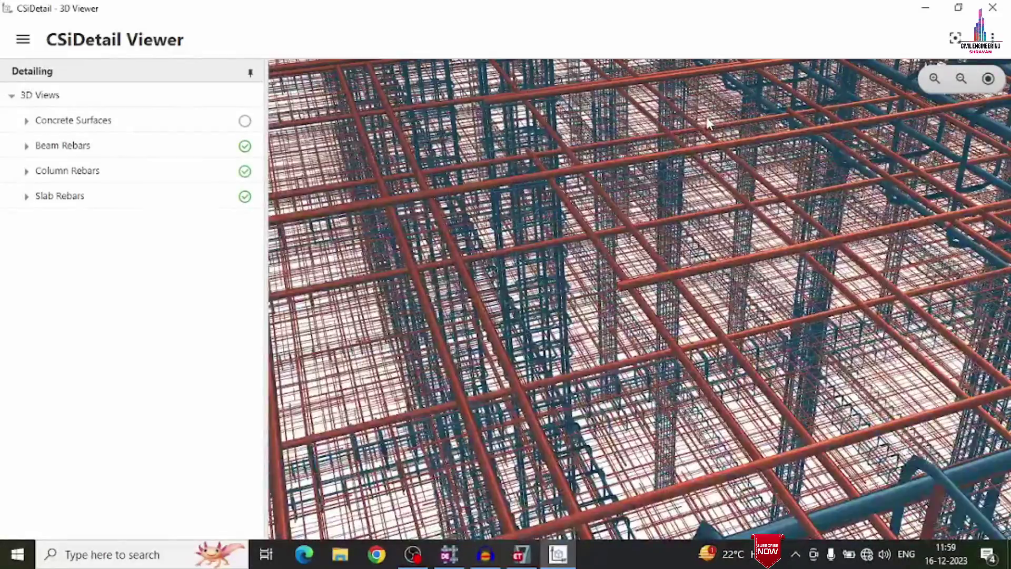
{"action": "scroll", "coordinate": [849, 157], "scroll_direction": "up", "scroll_amount": 8}
{"action": "left_click_drag", "start_coordinate": [842, 160], "coordinate": [750, 159]}
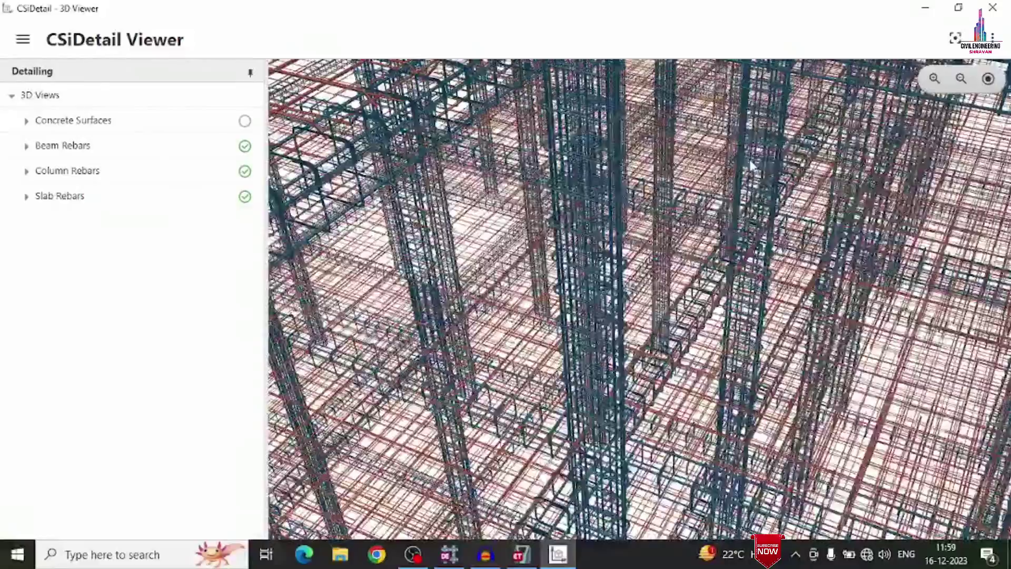
{"action": "scroll", "coordinate": [750, 160], "scroll_direction": "up", "scroll_amount": 3}
Step: Hide the beam and column rebars so that only the slab rebars are displayed, and inspect the slab mesh
{"action": "left_click", "coordinate": [244, 149]}
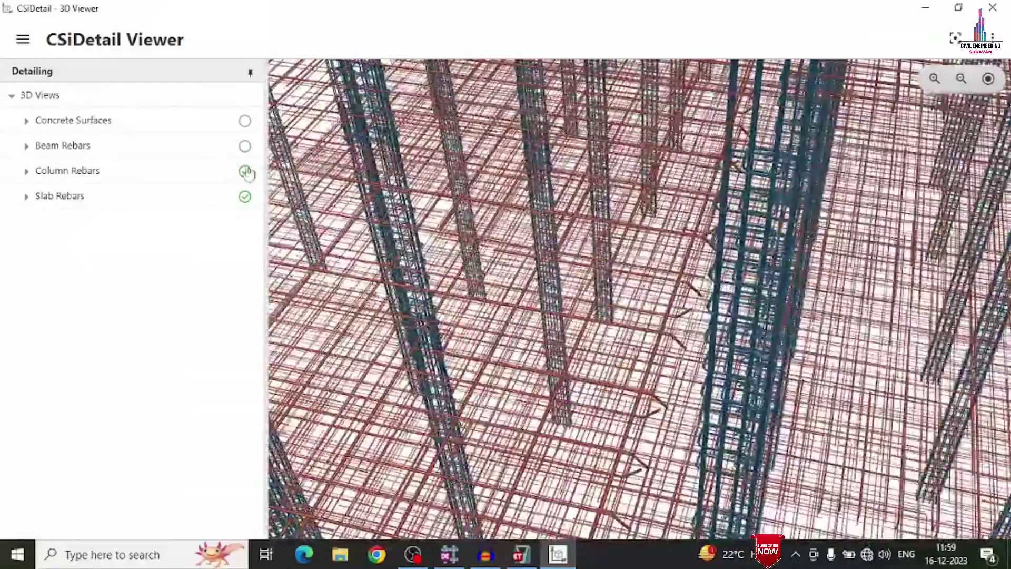
{"action": "left_click", "coordinate": [245, 170]}
{"action": "left_click_drag", "start_coordinate": [750, 210], "coordinate": [806, 213]}
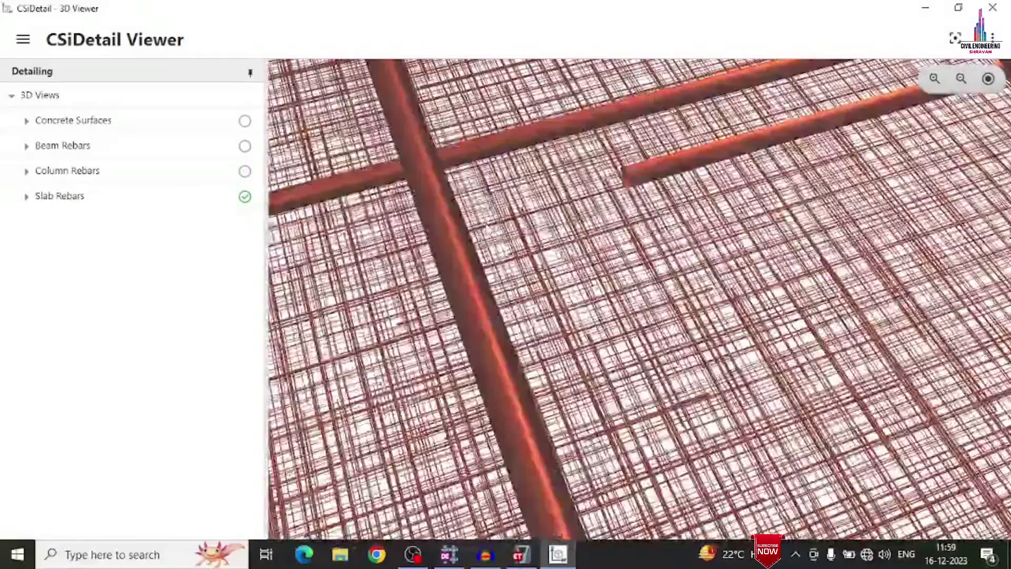
Step: Display the column rebars without the slab rebars, and isolate the beam rebars to inspect their cages up close
{"action": "left_click", "coordinate": [244, 171]}
{"action": "left_click", "coordinate": [244, 196]}
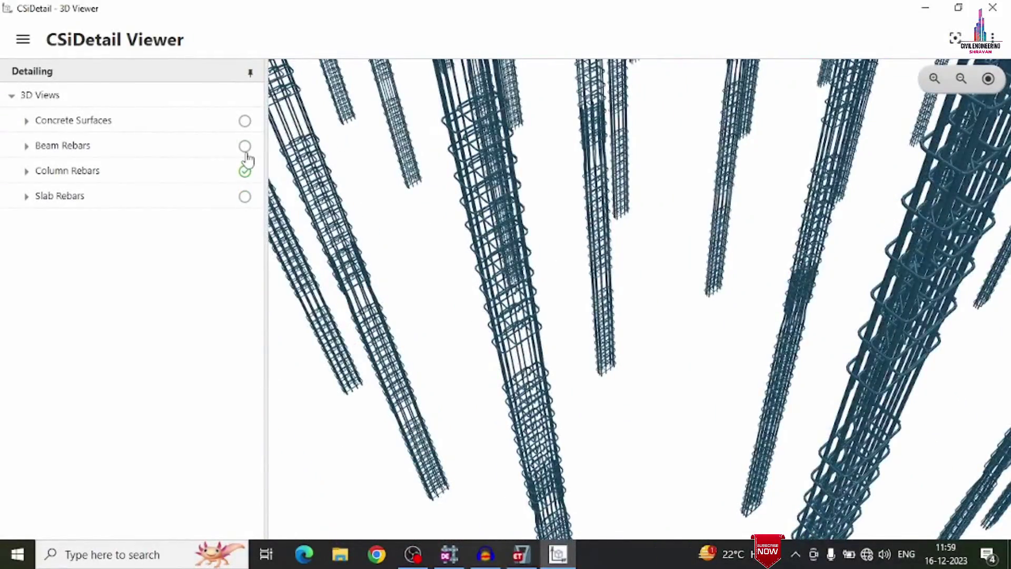
{"action": "left_click", "coordinate": [244, 147]}
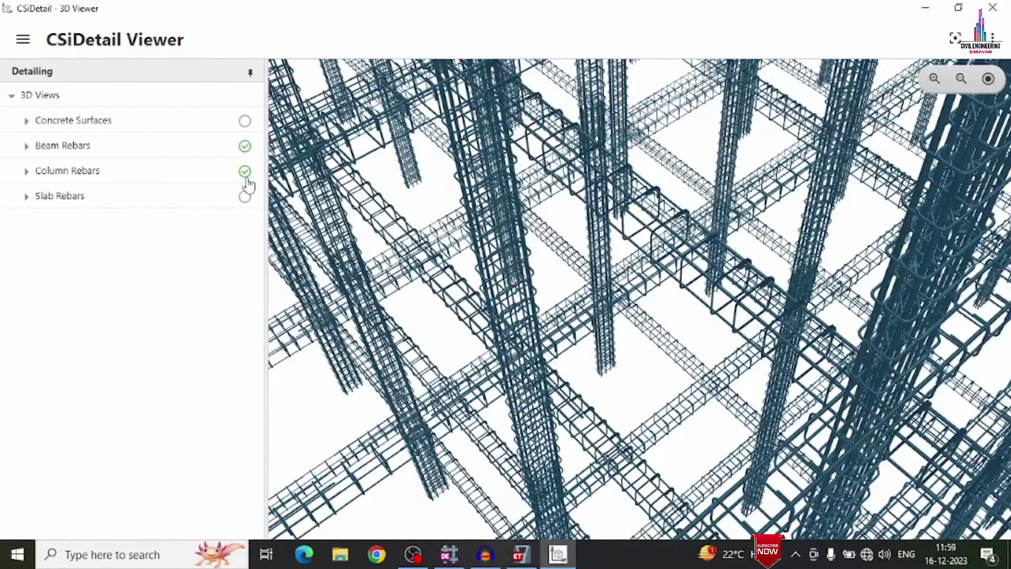
{"action": "left_click", "coordinate": [244, 171]}
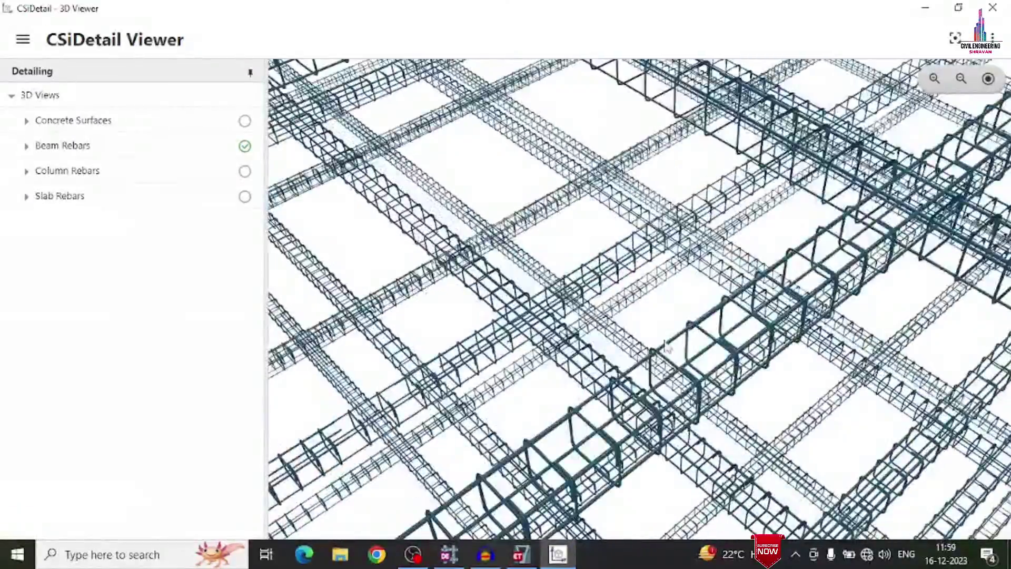
{"action": "scroll", "coordinate": [833, 329], "scroll_direction": "up", "scroll_amount": 5}
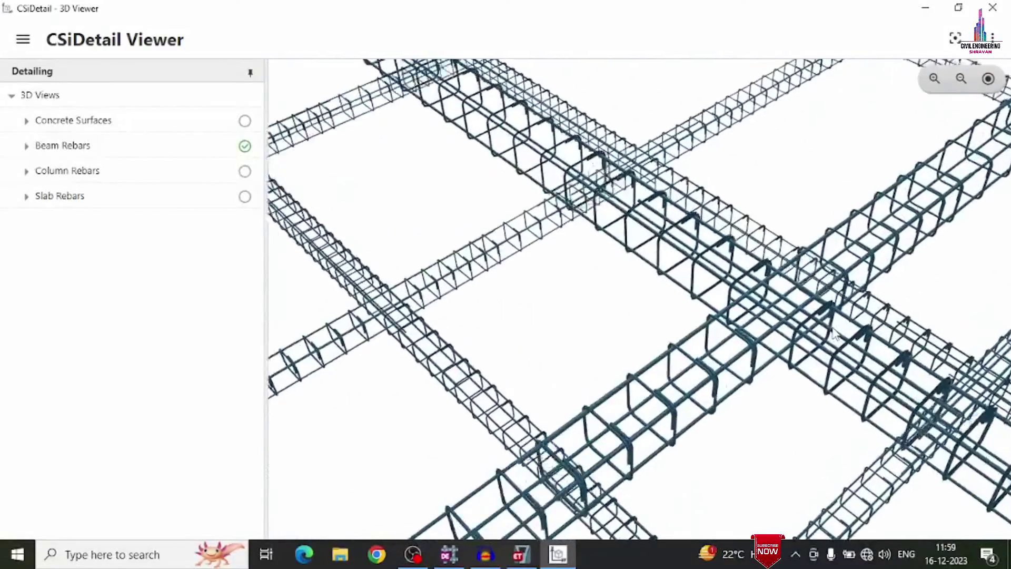
{"action": "scroll", "coordinate": [659, 280], "scroll_direction": "up", "scroll_amount": 1}
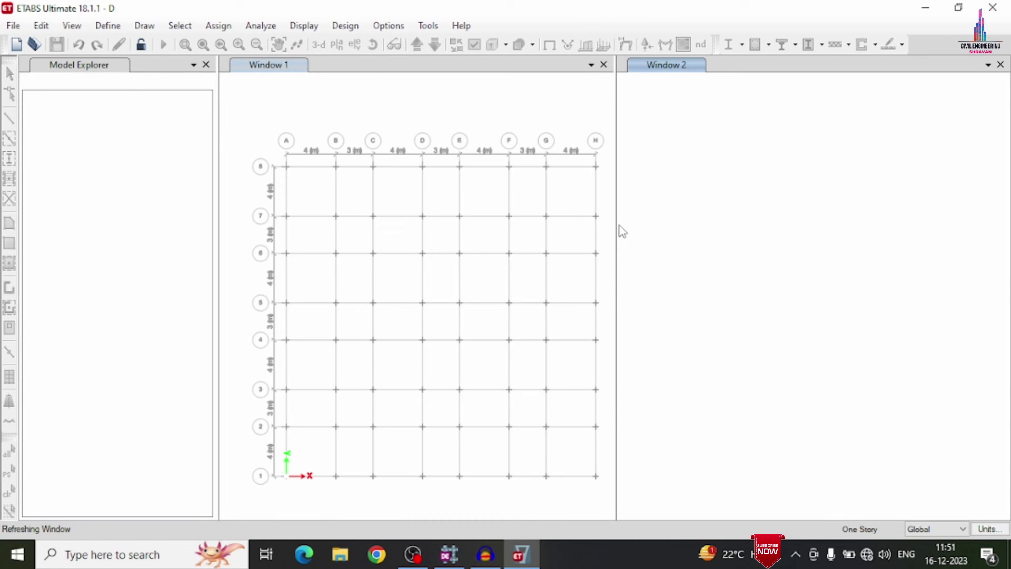
Step: Switch from the ETABS model to CSiDetail and inspect the rebar cage of column CC8
{"action": "left_click", "coordinate": [437, 46]}
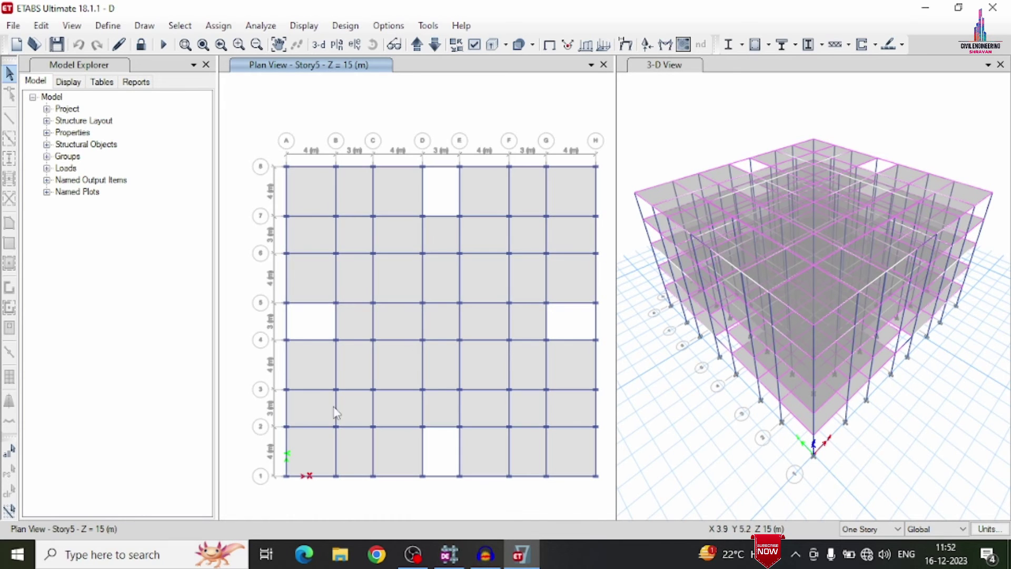
{"action": "left_click", "coordinate": [450, 554]}
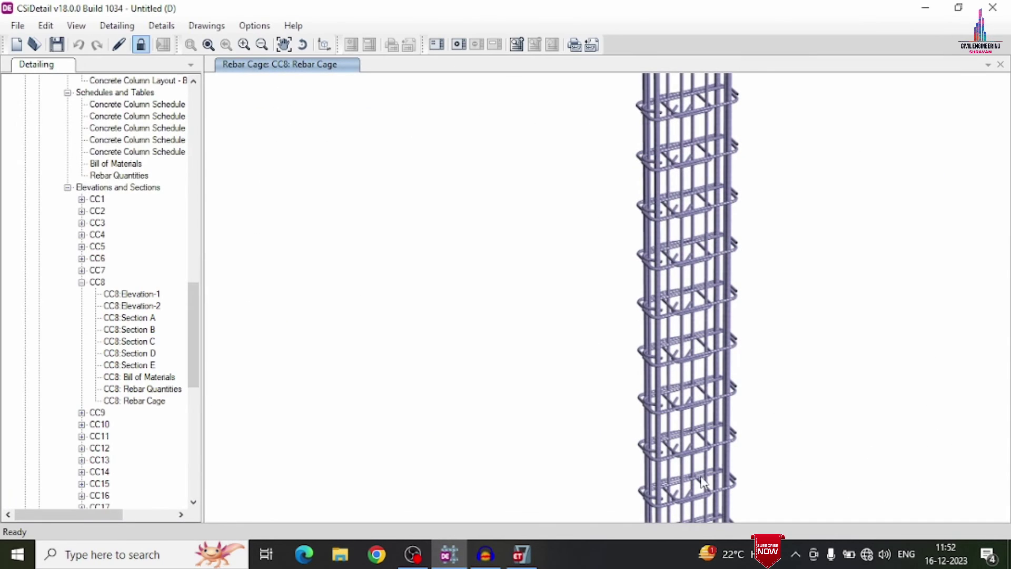
{"action": "scroll", "coordinate": [586, 314], "scroll_direction": "down", "scroll_amount": 3}
{"action": "left_click_drag", "start_coordinate": [584, 309], "coordinate": [429, 301]}
{"action": "middle_click_drag", "start_coordinate": [429, 301], "coordinate": [362, 325], "text": "shift"}
Step: Open the Story5 slab rebar cage from the framing plans and inspect its mesh
{"action": "scroll", "coordinate": [126, 167], "scroll_direction": "up", "scroll_amount": 6}
{"action": "scroll", "coordinate": [122, 210], "scroll_direction": "up", "scroll_amount": 15}
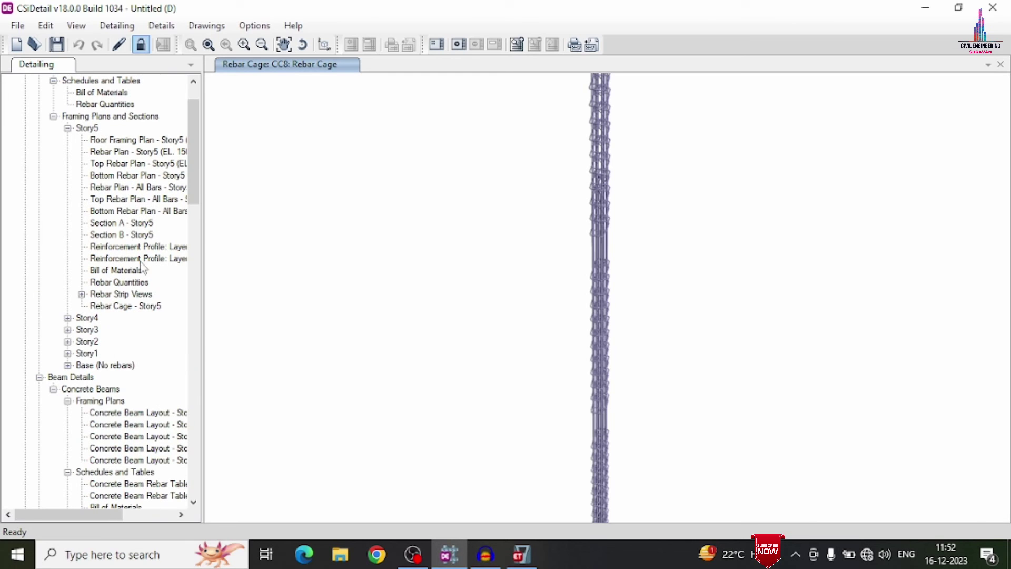
{"action": "double_click", "coordinate": [138, 305]}
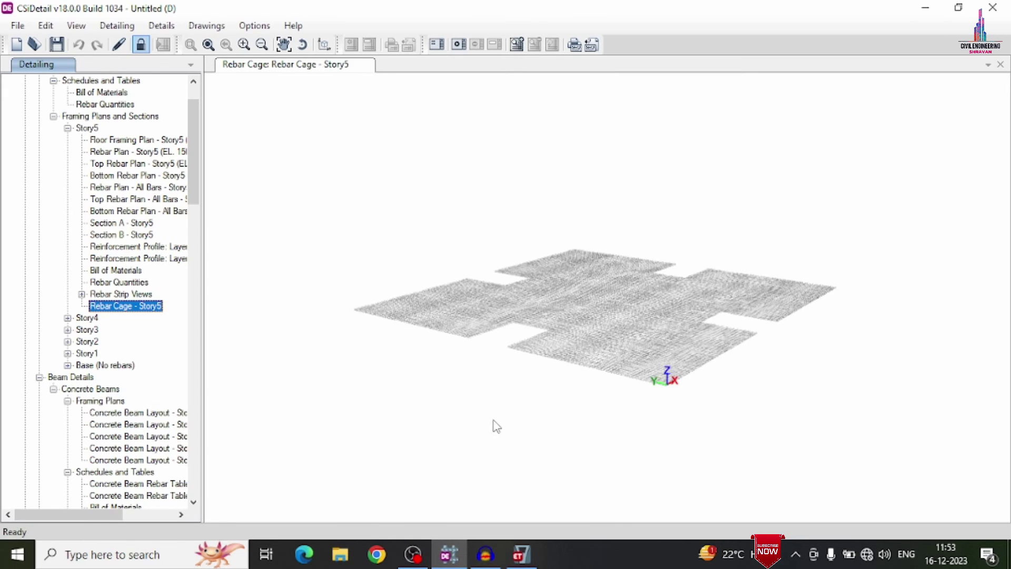
{"action": "left_click_drag", "start_coordinate": [625, 271], "coordinate": [589, 305]}
{"action": "scroll", "coordinate": [592, 311], "scroll_direction": "up", "scroll_amount": 5}
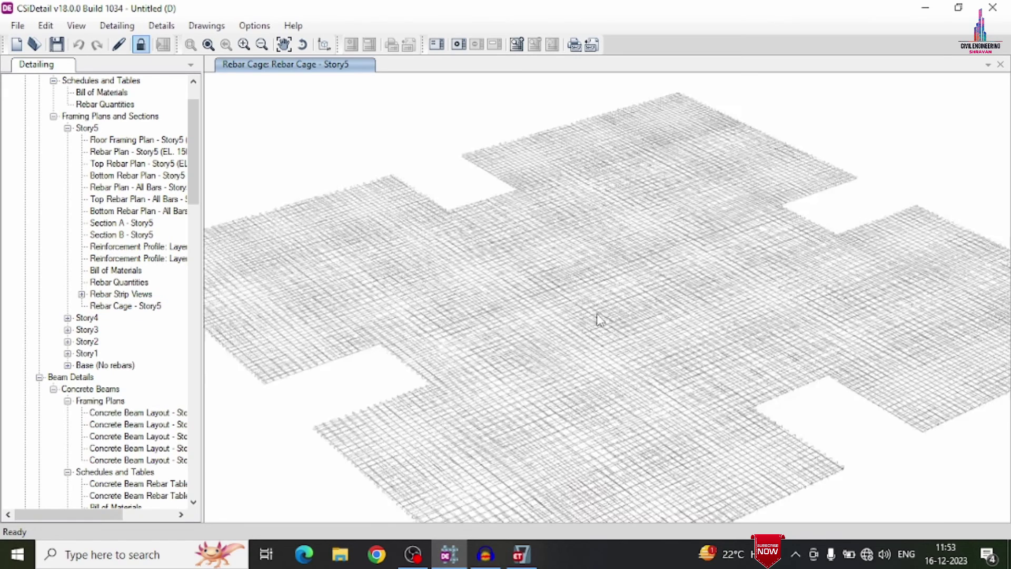
Step: Open the rebar cage of Story5 beam 5CB1 and inspect its bars and stirrups
{"action": "scroll", "coordinate": [139, 389], "scroll_direction": "down", "scroll_amount": 8}
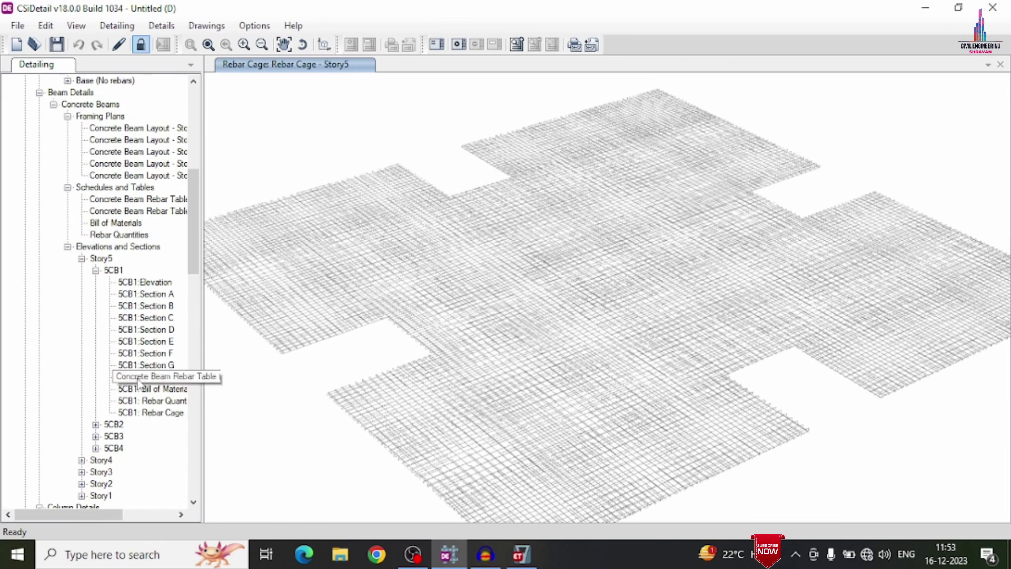
{"action": "double_click", "coordinate": [149, 413]}
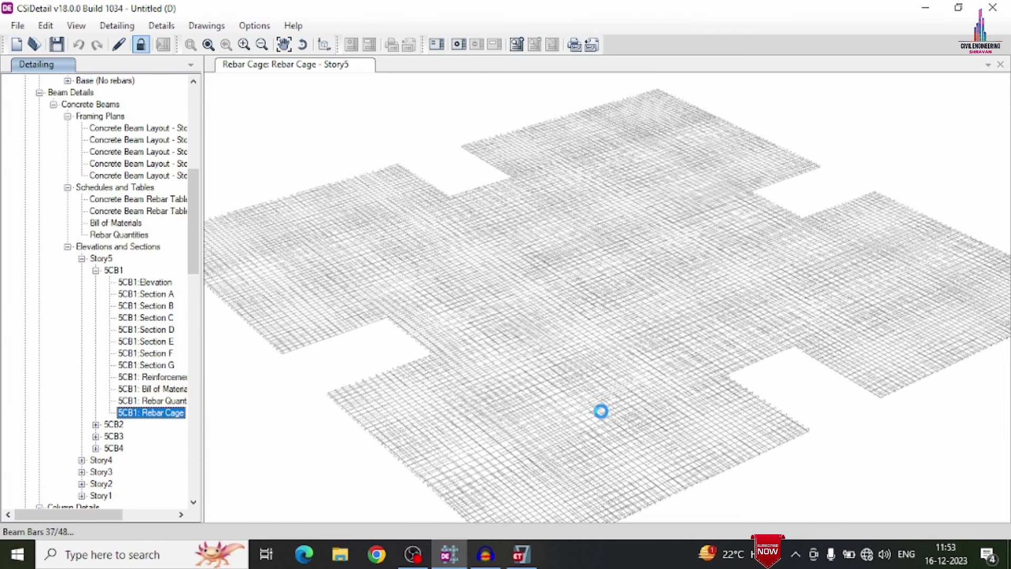
{"action": "scroll", "coordinate": [639, 314], "scroll_direction": "up", "scroll_amount": 8}
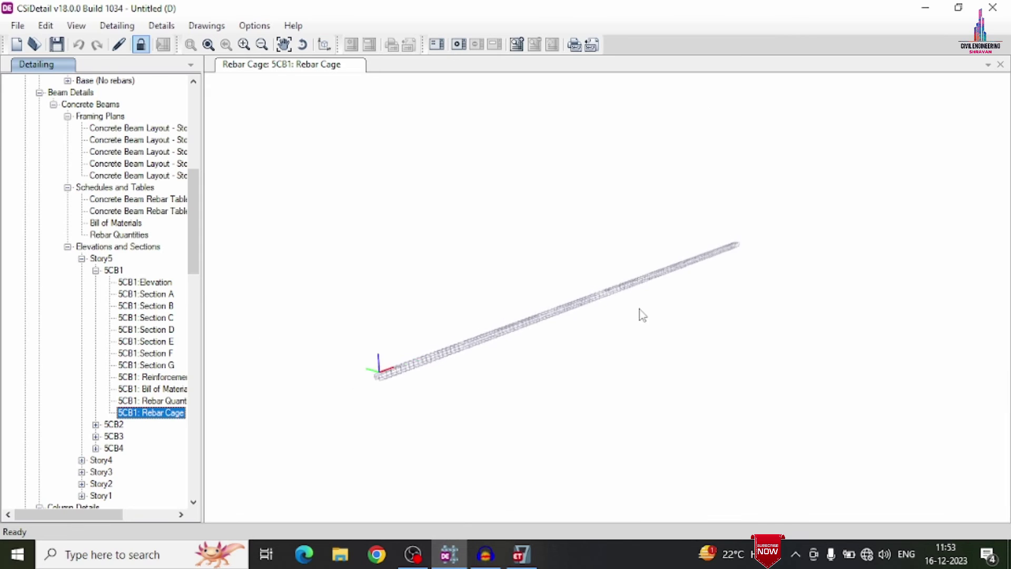
Step: Open the rebar cage of column CC8 from the column details and inspect its ties up close
{"action": "scroll", "coordinate": [108, 427], "scroll_direction": "down", "scroll_amount": 7}
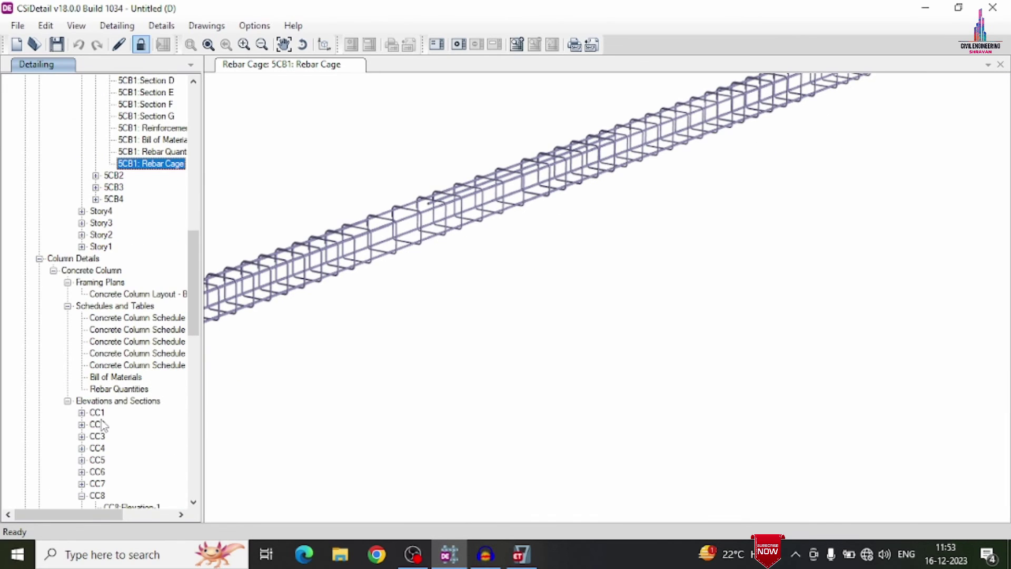
{"action": "scroll", "coordinate": [108, 437], "scroll_direction": "down", "scroll_amount": 5}
{"action": "double_click", "coordinate": [126, 401]}
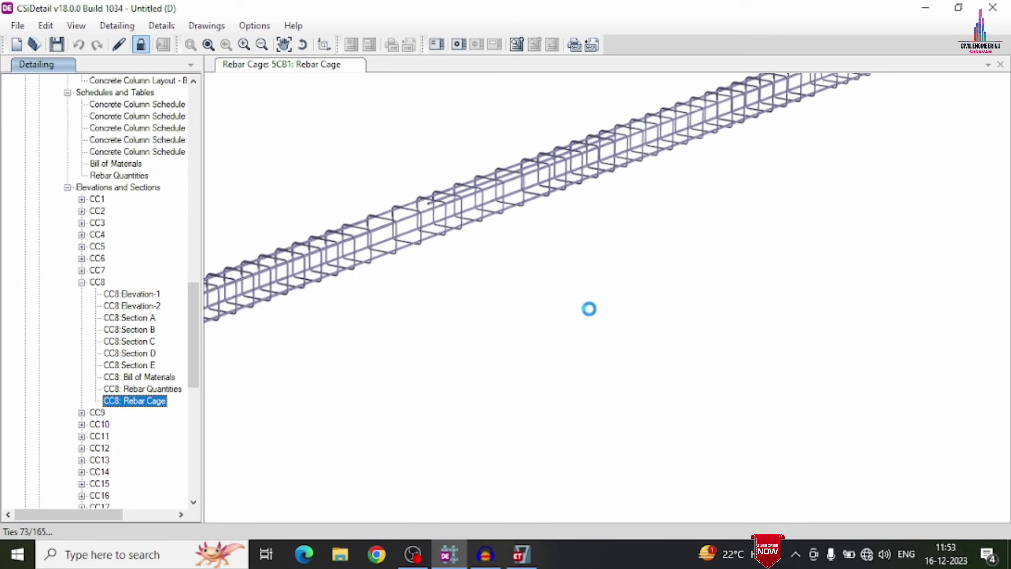
{"action": "left_click_drag", "start_coordinate": [632, 130], "coordinate": [627, 261]}
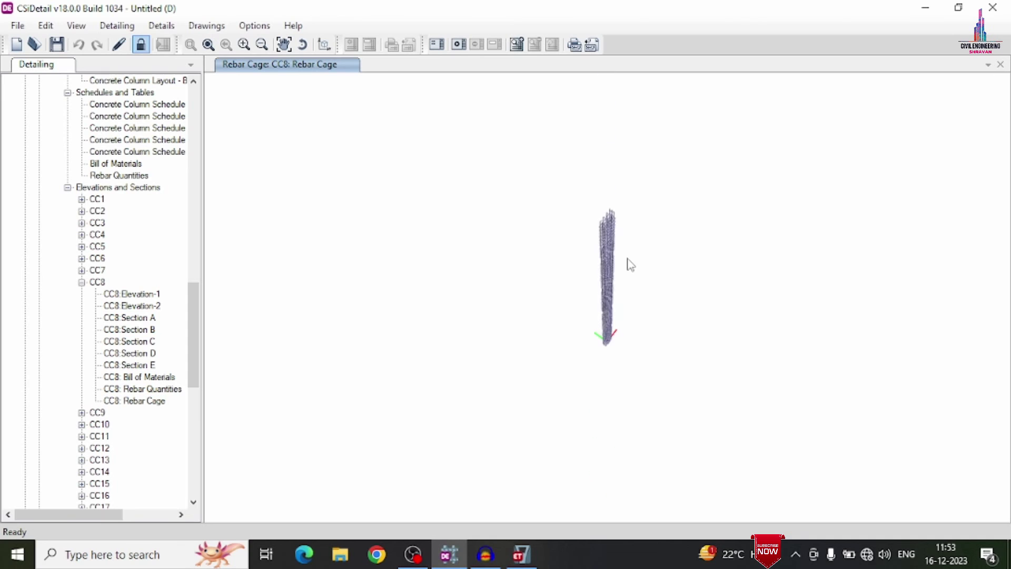
{"action": "scroll", "coordinate": [608, 225], "scroll_direction": "up", "scroll_amount": 7}
{"action": "left_click_drag", "start_coordinate": [654, 300], "coordinate": [559, 265]}
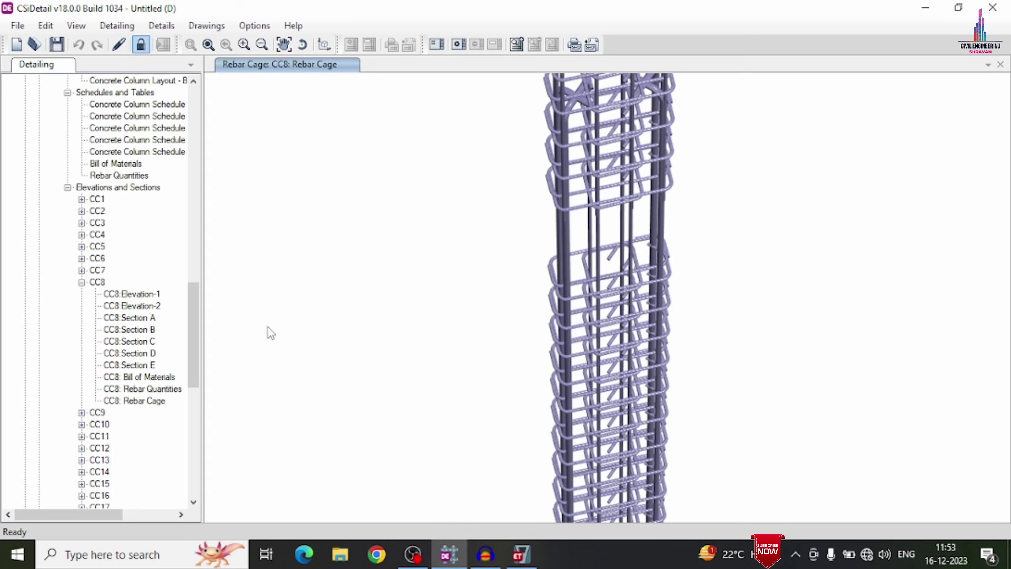
Step: Generate the combined rebar cages and show the building in the CSiDetail Viewer
{"action": "left_click", "coordinate": [326, 46]}
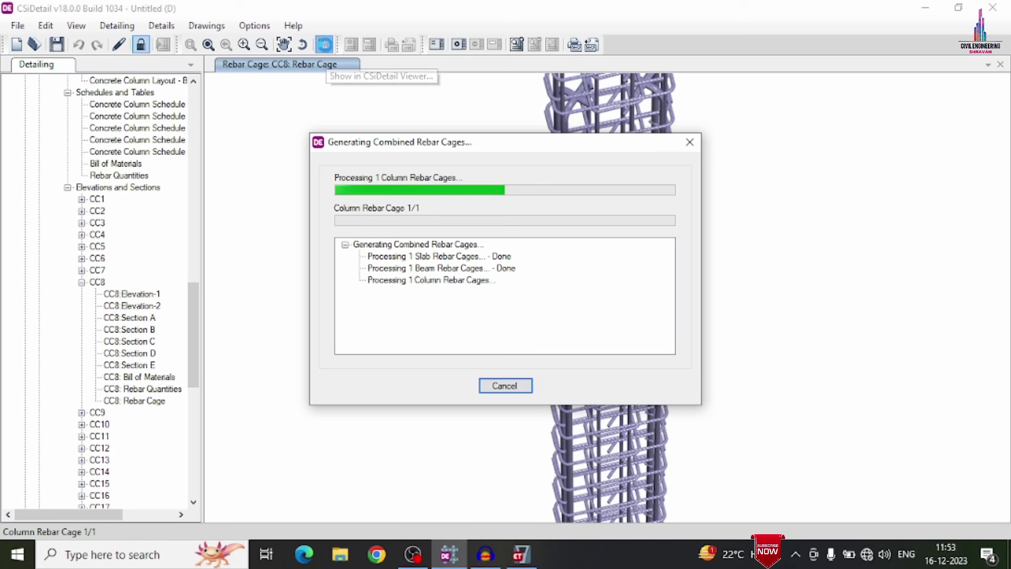
{"action": "left_click", "coordinate": [328, 50]}
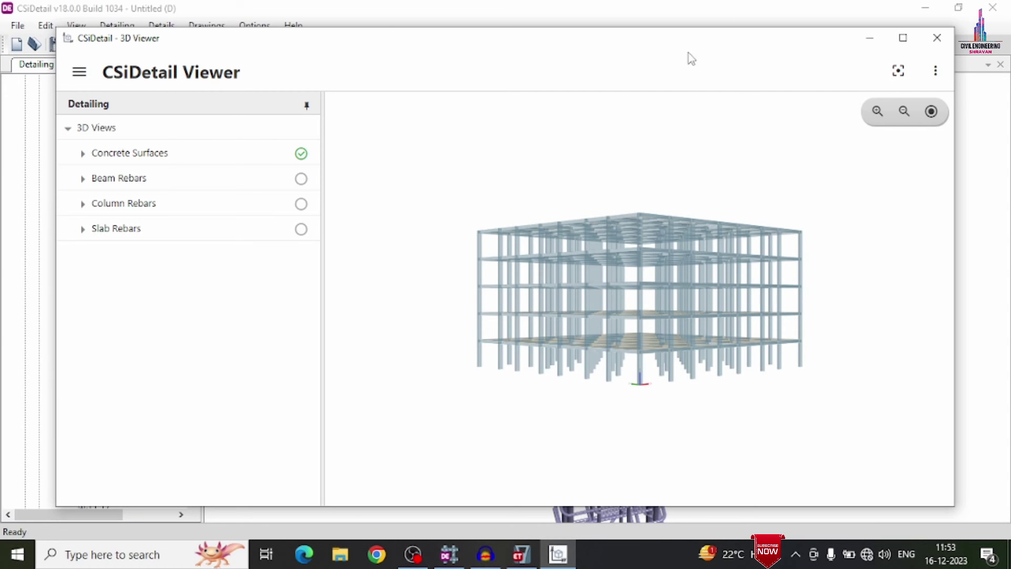
Step: Examine the concrete surfaces of the building's beams, columns and slabs, including the slab opening at the roof edge
{"action": "left_click_drag", "start_coordinate": [697, 216], "coordinate": [651, 275]}
{"action": "scroll", "coordinate": [744, 378], "scroll_direction": "up", "scroll_amount": 10}
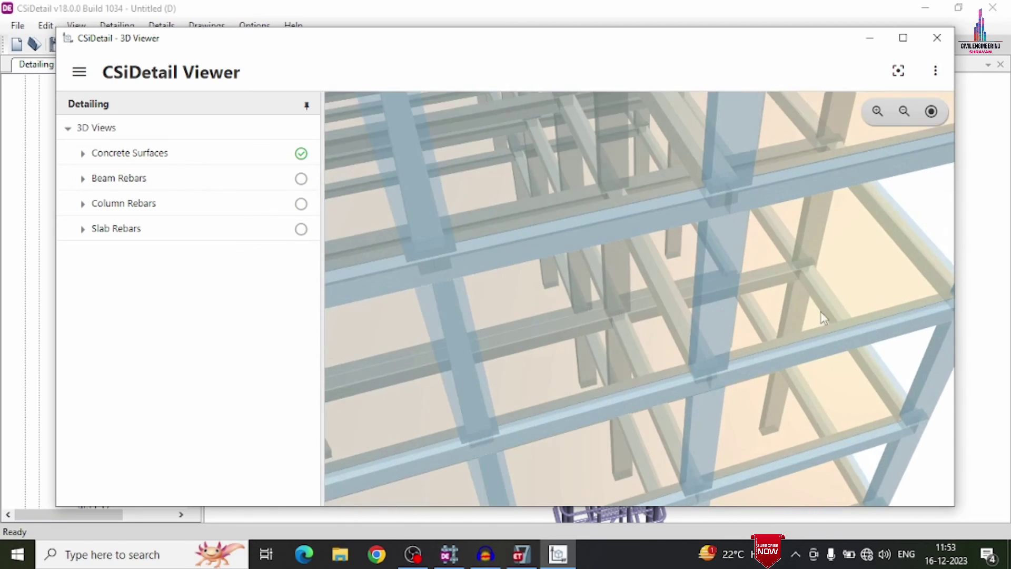
{"action": "left_click_drag", "start_coordinate": [820, 312], "coordinate": [599, 302]}
{"action": "left_click_drag", "start_coordinate": [556, 290], "coordinate": [407, 311]}
{"action": "left_click_drag", "start_coordinate": [686, 193], "coordinate": [643, 239]}
{"action": "scroll", "coordinate": [645, 239], "scroll_direction": "down", "scroll_amount": 5}
{"action": "scroll", "coordinate": [647, 240], "scroll_direction": "down", "scroll_amount": 2}
{"action": "left_click_drag", "start_coordinate": [729, 339], "coordinate": [667, 190]}
{"action": "scroll", "coordinate": [587, 198], "scroll_direction": "up", "scroll_amount": 10}
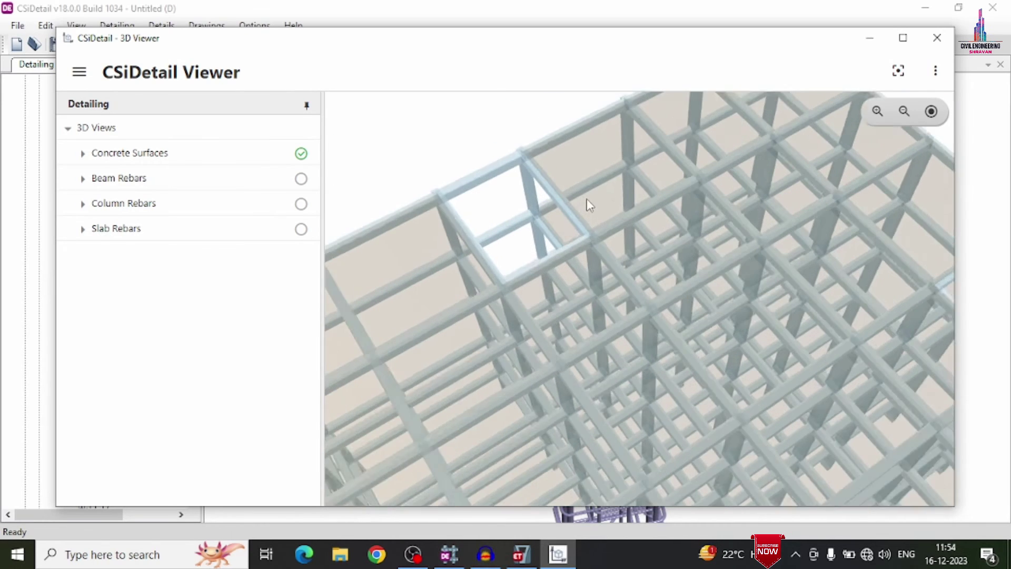
{"action": "scroll", "coordinate": [587, 199], "scroll_direction": "up", "scroll_amount": 3}
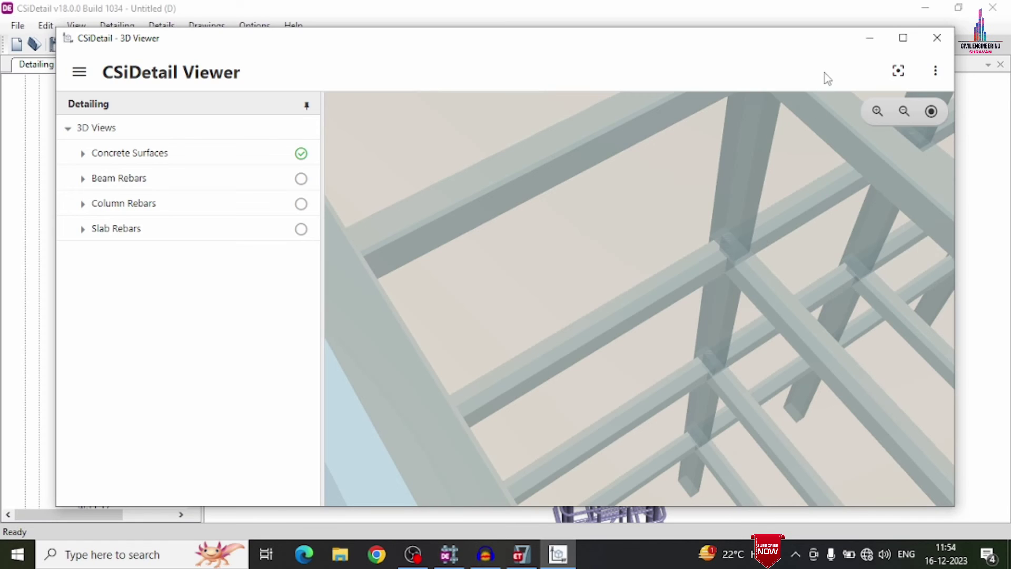
Step: Maximize the viewer window and set the beams' color to red in the viewer settings
{"action": "left_click", "coordinate": [904, 38]}
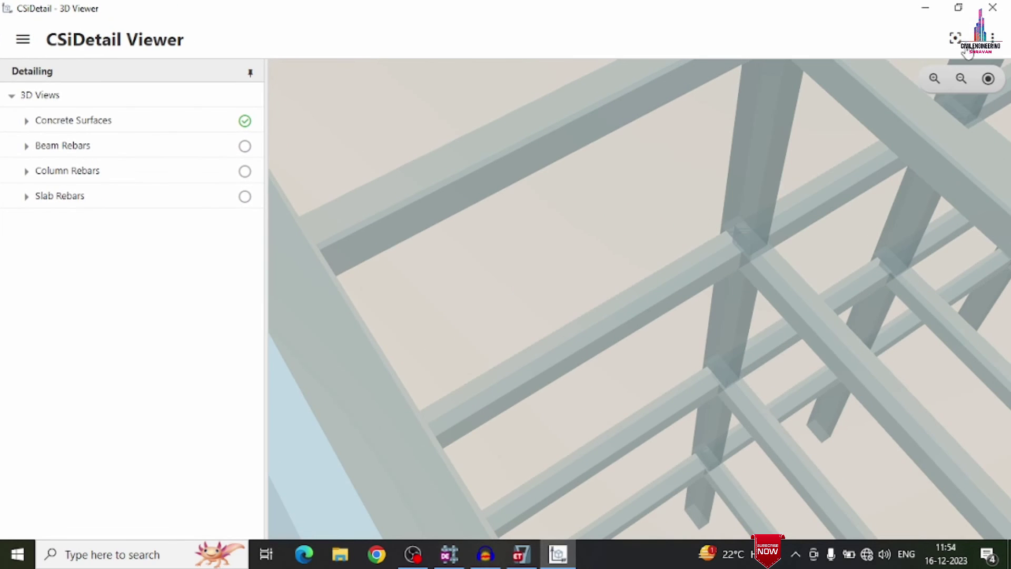
{"action": "left_click", "coordinate": [994, 39]}
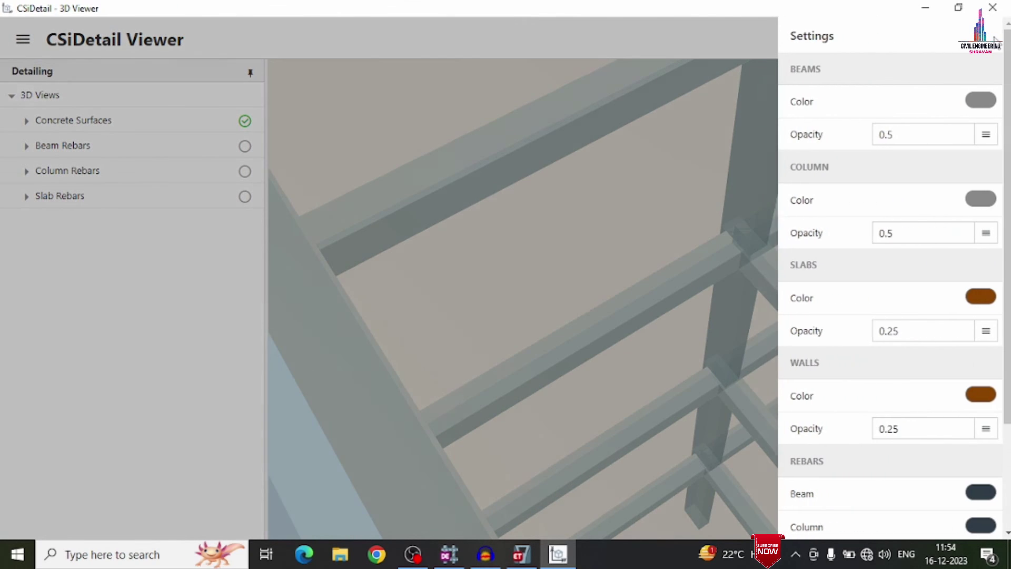
{"action": "left_click", "coordinate": [977, 100]}
{"action": "left_click", "coordinate": [742, 98]}
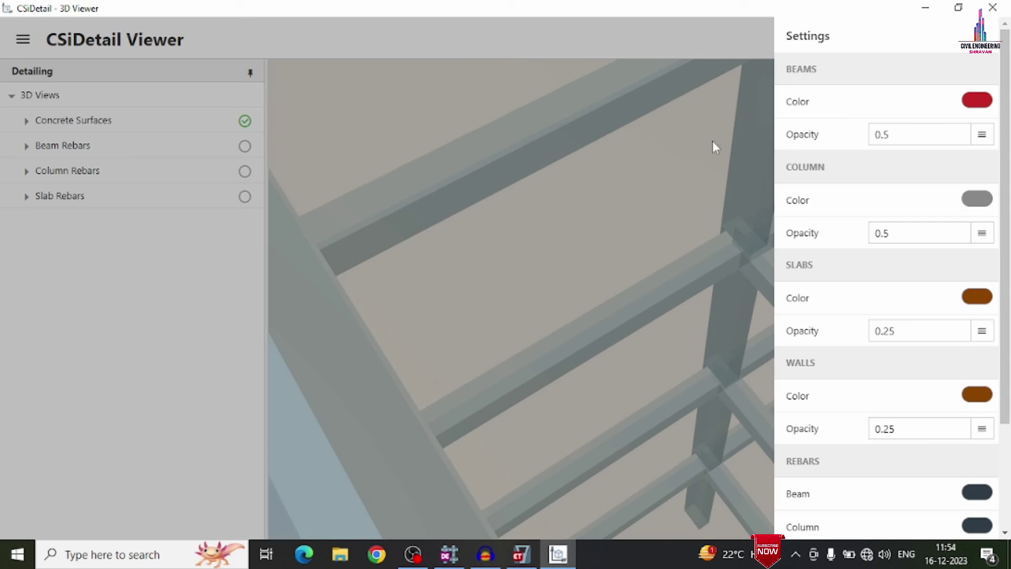
Step: Set the beams' color to grey and close the viewer settings
{"action": "left_click", "coordinate": [978, 101]}
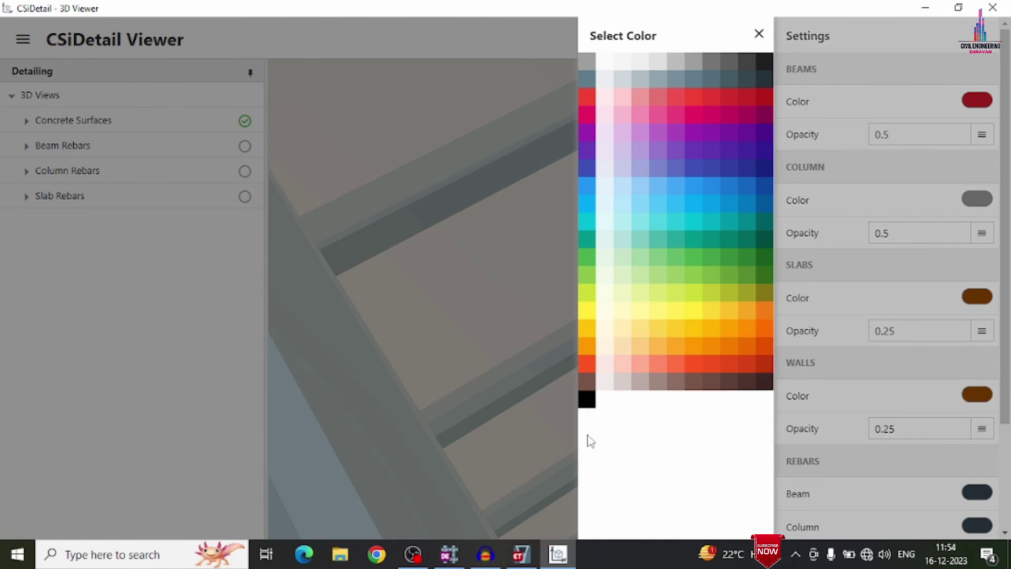
{"action": "left_click", "coordinate": [590, 68]}
{"action": "left_click", "coordinate": [634, 223]}
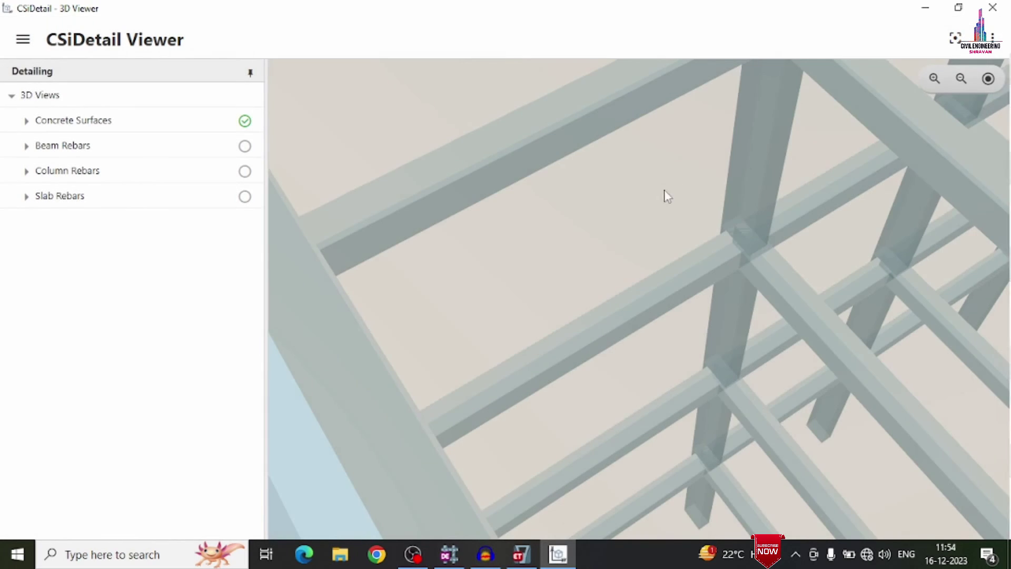
Step: Examine the building's concrete beams, columns and slabs as a whole, from the roof opening down to the column bases
{"action": "scroll", "coordinate": [684, 202], "scroll_direction": "down", "scroll_amount": 6}
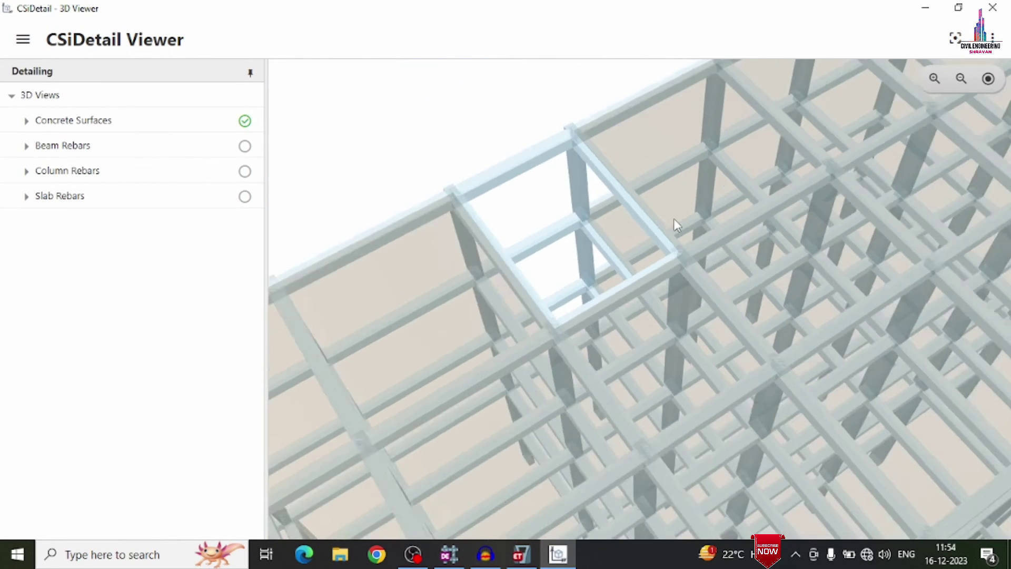
{"action": "scroll", "coordinate": [674, 225], "scroll_direction": "down", "scroll_amount": 5}
{"action": "mouse_move", "coordinate": [832, 380]}
{"action": "left_mouse_down"}
{"action": "mouse_move", "coordinate": [849, 308]}
{"action": "mouse_move", "coordinate": [719, 356]}
{"action": "mouse_move", "coordinate": [726, 367]}
{"action": "mouse_move", "coordinate": [833, 377]}
{"action": "left_mouse_up"}
{"action": "scroll", "coordinate": [530, 191], "scroll_direction": "down", "scroll_amount": 6}
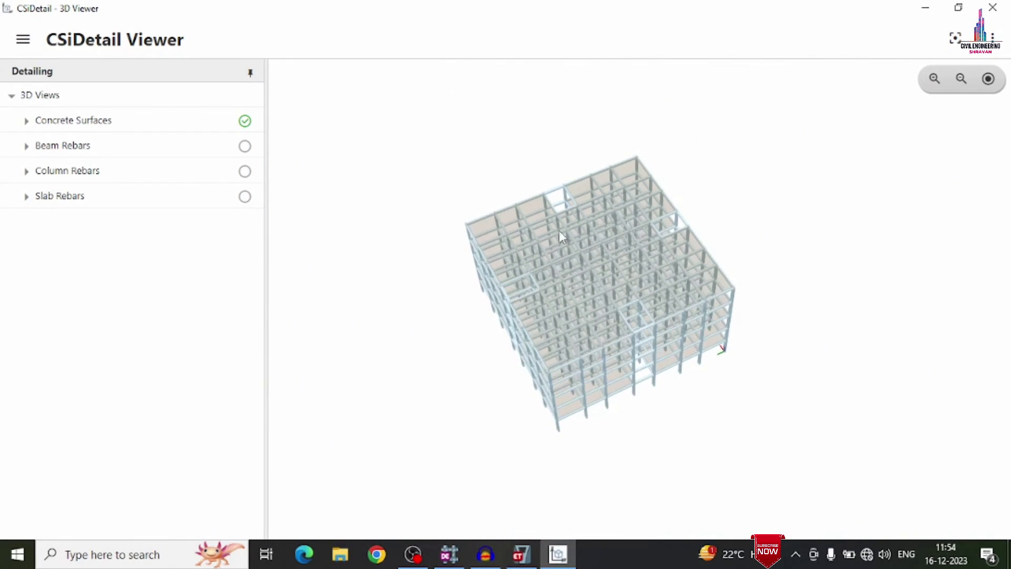
{"action": "scroll", "coordinate": [635, 398], "scroll_direction": "up", "scroll_amount": 6}
{"action": "left_click_drag", "start_coordinate": [619, 412], "coordinate": [871, 366]}
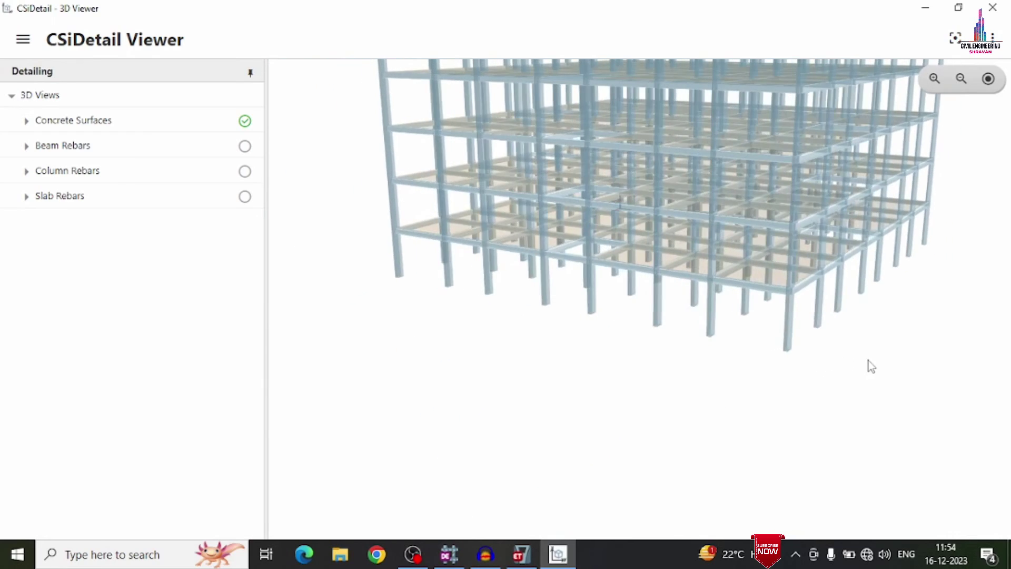
{"action": "left_click_drag", "start_coordinate": [476, 240], "coordinate": [632, 248]}
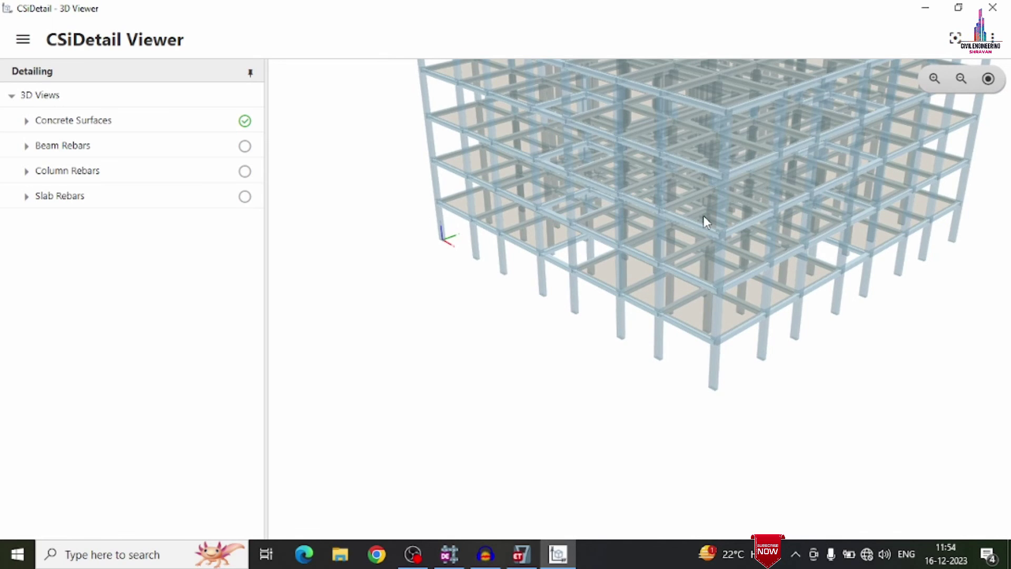
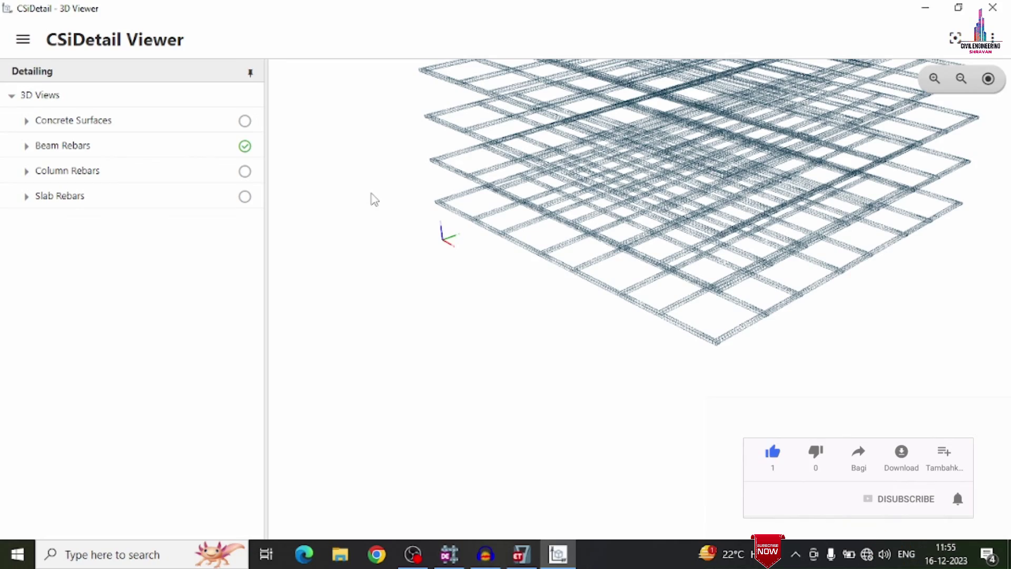
Step: Examine the beam rebar cages of all floors, then the stirrups and longitudinal bars of an edge beam near the building corner
{"action": "scroll", "coordinate": [369, 358], "scroll_direction": "down", "scroll_amount": 2}
{"action": "scroll", "coordinate": [745, 176], "scroll_direction": "down", "scroll_amount": 1}
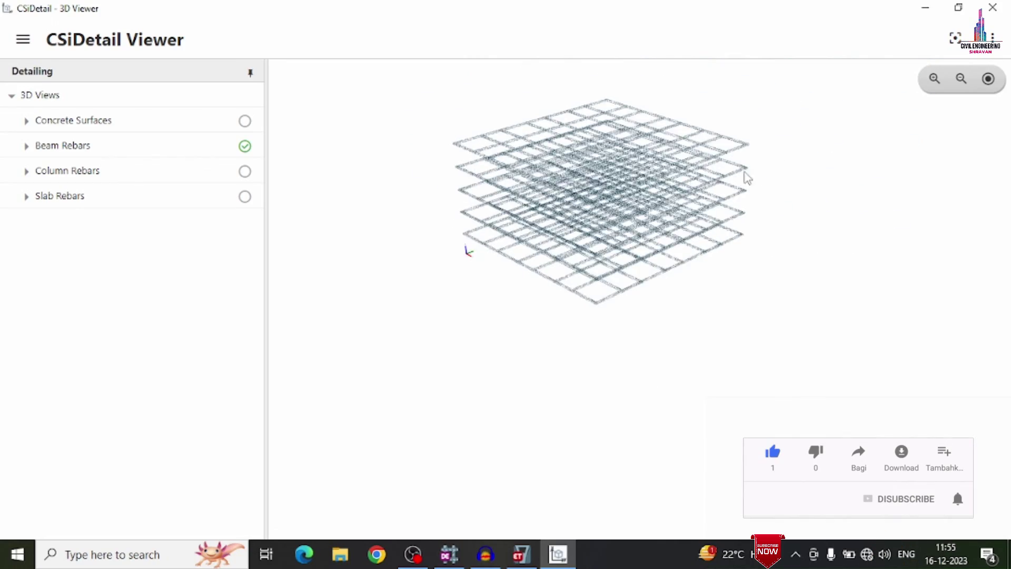
{"action": "scroll", "coordinate": [782, 118], "scroll_direction": "up", "scroll_amount": 5}
{"action": "scroll", "coordinate": [763, 119], "scroll_direction": "up", "scroll_amount": 5}
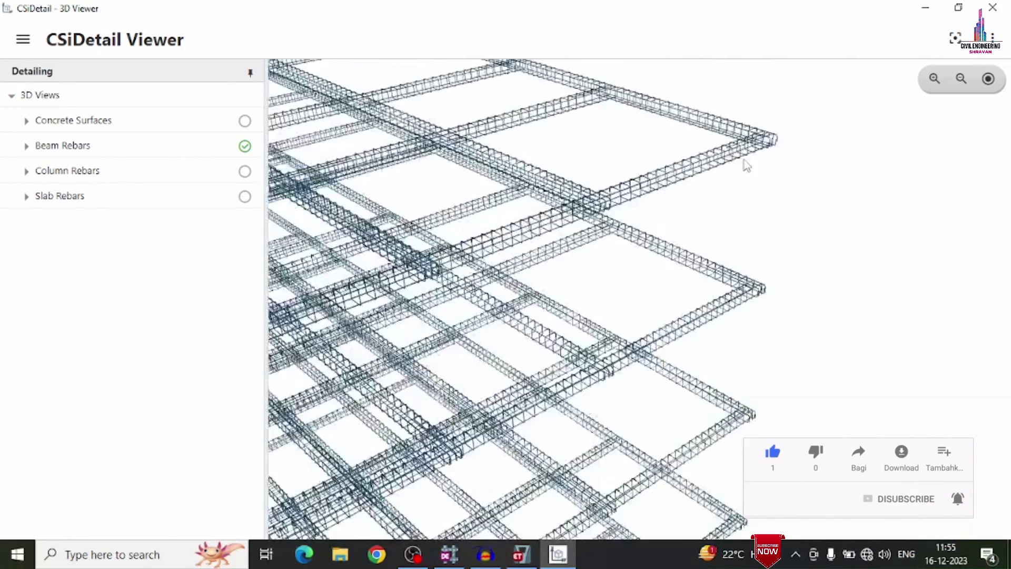
{"action": "scroll", "coordinate": [561, 134], "scroll_direction": "down", "scroll_amount": 4}
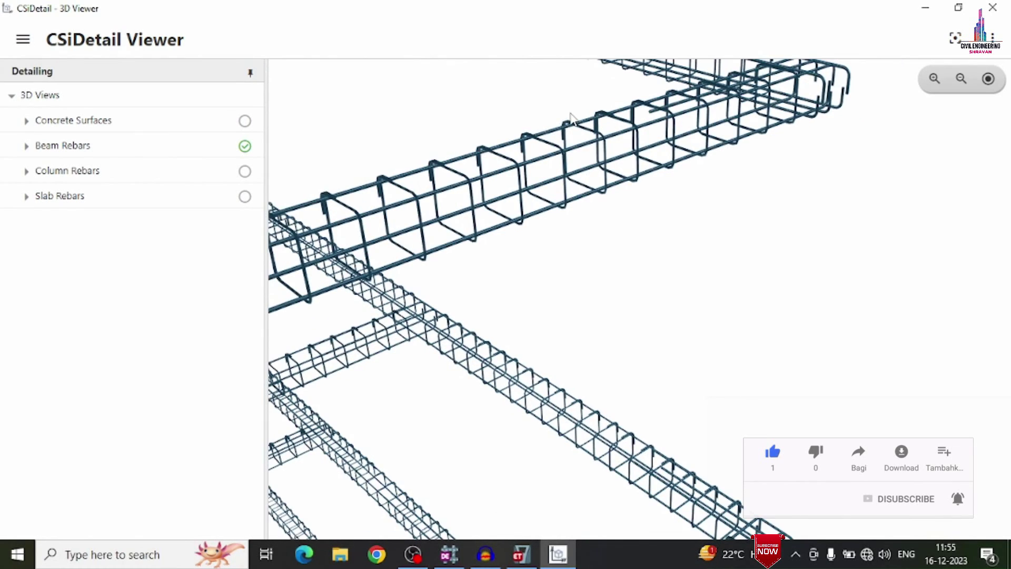
{"action": "scroll", "coordinate": [527, 148], "scroll_direction": "up", "scroll_amount": 4}
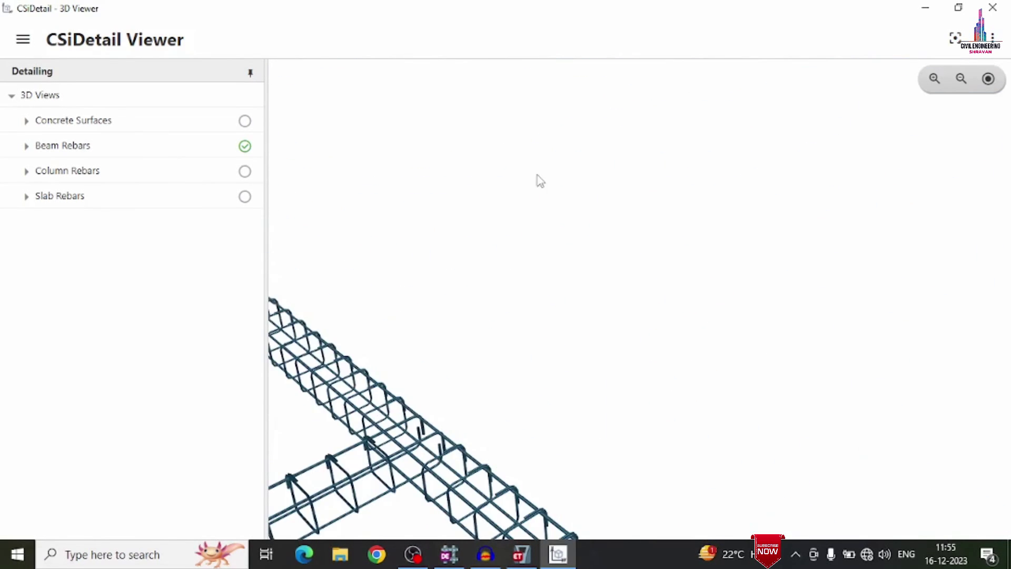
{"action": "scroll", "coordinate": [460, 146], "scroll_direction": "down", "scroll_amount": 2}
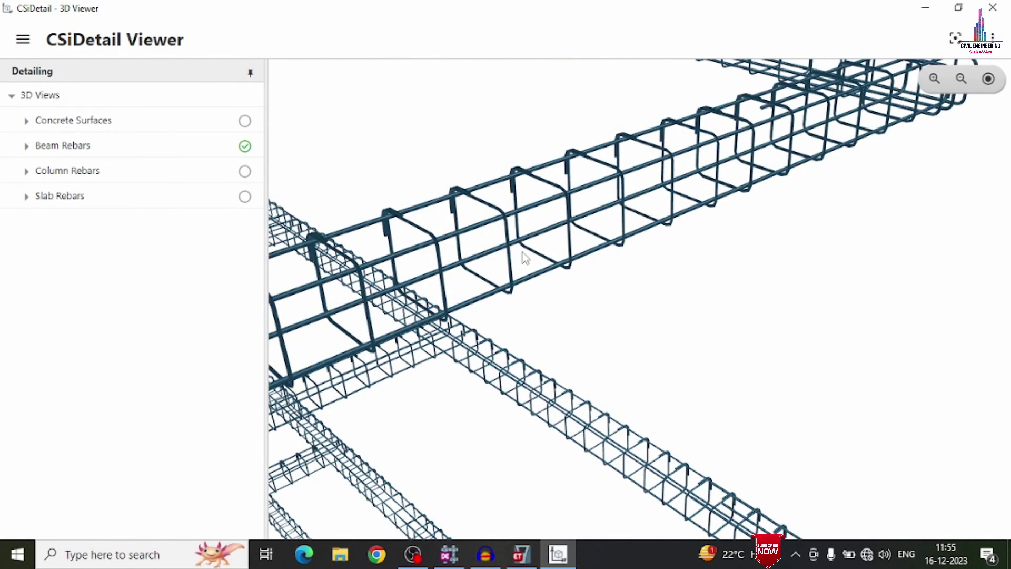
{"action": "scroll", "coordinate": [566, 153], "scroll_direction": "up", "scroll_amount": 4}
{"action": "scroll", "coordinate": [465, 118], "scroll_direction": "down", "scroll_amount": 4}
{"action": "scroll", "coordinate": [592, 199], "scroll_direction": "up", "scroll_amount": 4}
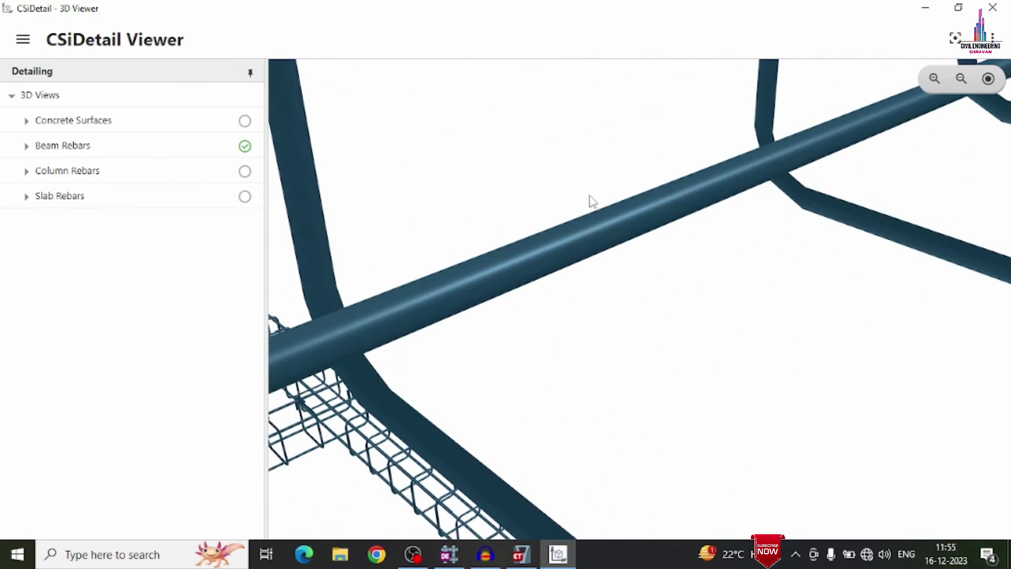
{"action": "scroll", "coordinate": [545, 240], "scroll_direction": "down", "scroll_amount": 4}
{"action": "scroll", "coordinate": [535, 184], "scroll_direction": "up", "scroll_amount": 4}
{"action": "scroll", "coordinate": [519, 195], "scroll_direction": "down", "scroll_amount": 3}
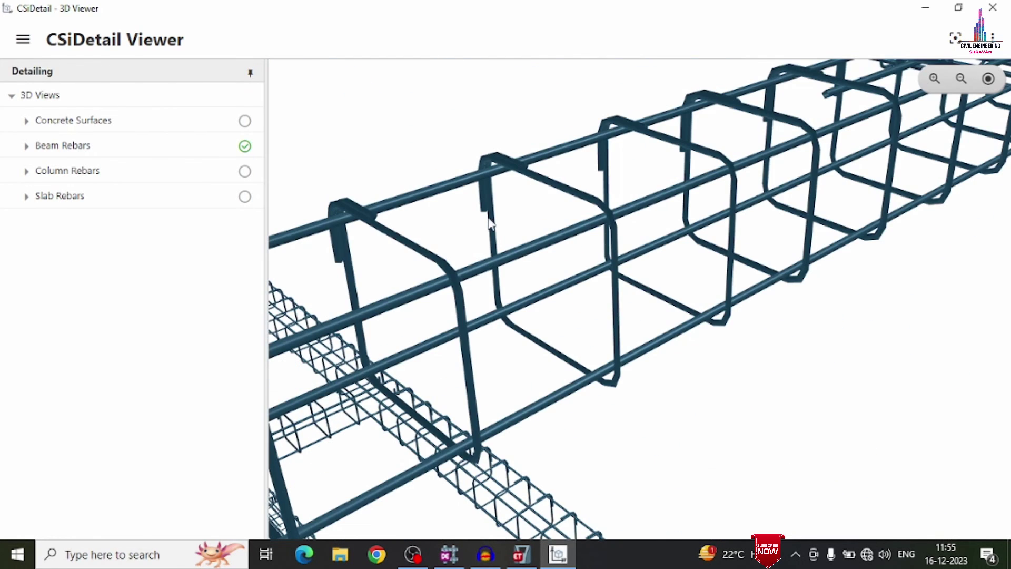
{"action": "scroll", "coordinate": [632, 135], "scroll_direction": "down", "scroll_amount": 5}
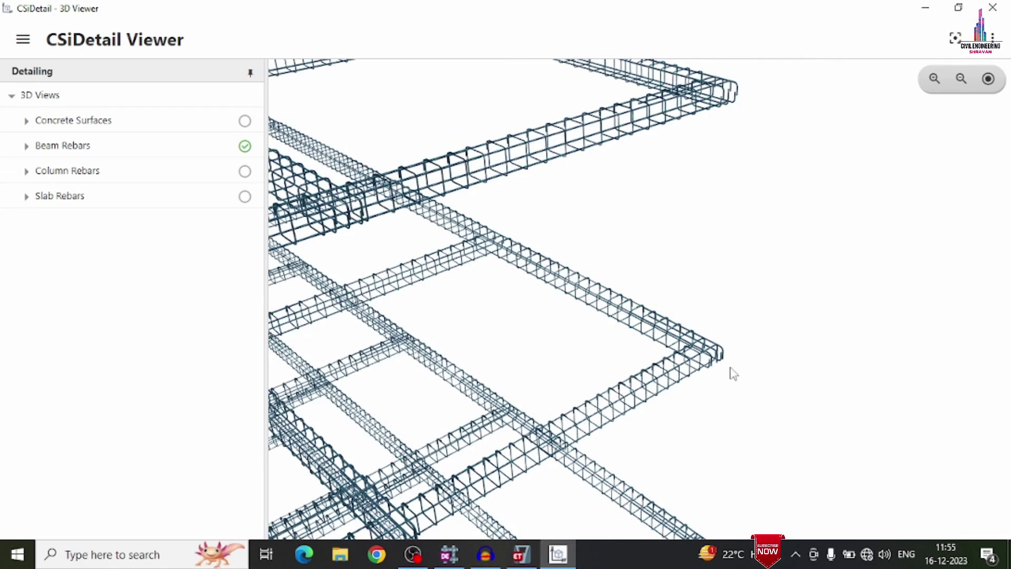
Step: Examine the hooked bar ends where the edge beams meet at the building corner, and the bottom bars with their stirrups
{"action": "scroll", "coordinate": [734, 373], "scroll_direction": "up", "scroll_amount": 5}
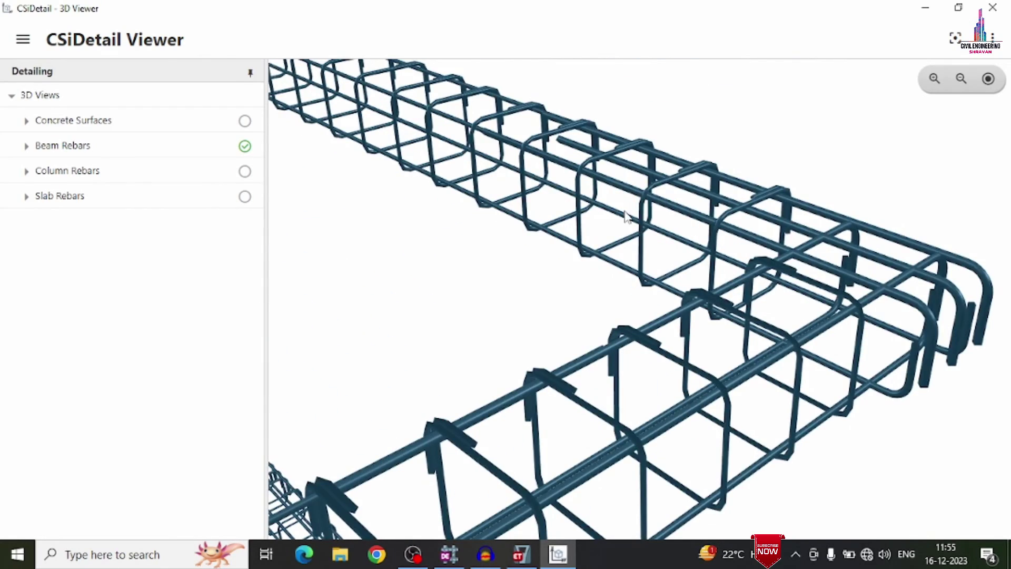
{"action": "scroll", "coordinate": [605, 293], "scroll_direction": "down", "scroll_amount": 3}
{"action": "scroll", "coordinate": [534, 218], "scroll_direction": "down", "scroll_amount": 3}
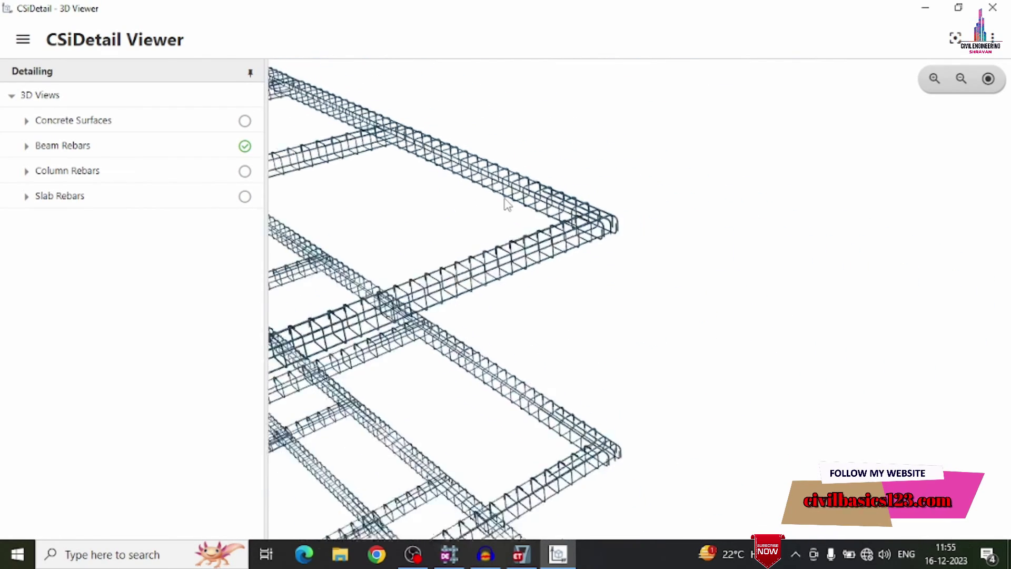
{"action": "scroll", "coordinate": [574, 419], "scroll_direction": "up", "scroll_amount": 5}
{"action": "scroll", "coordinate": [575, 417], "scroll_direction": "down", "scroll_amount": 6}
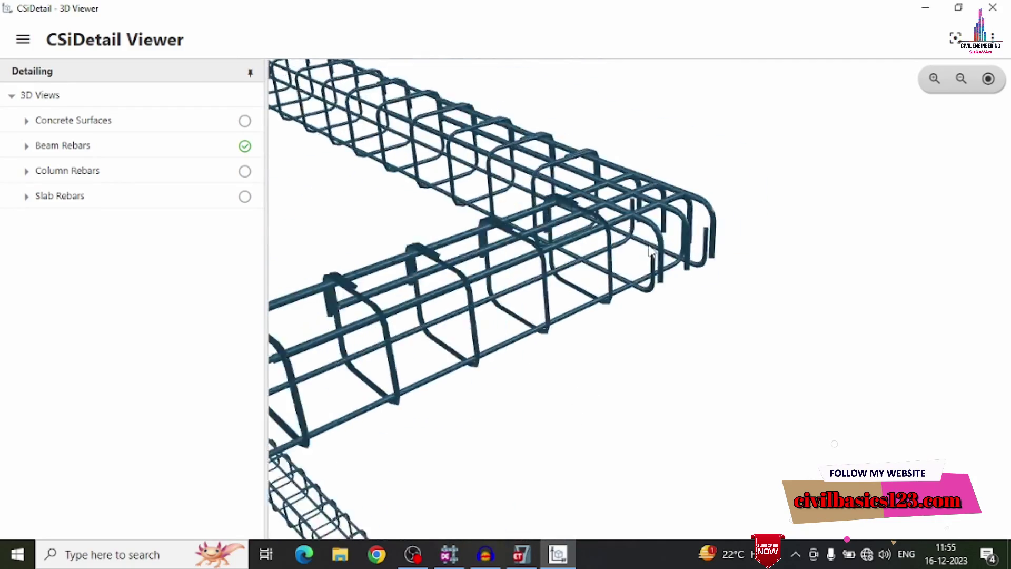
{"action": "scroll", "coordinate": [670, 357], "scroll_direction": "up", "scroll_amount": 1}
{"action": "scroll", "coordinate": [625, 400], "scroll_direction": "up", "scroll_amount": 4}
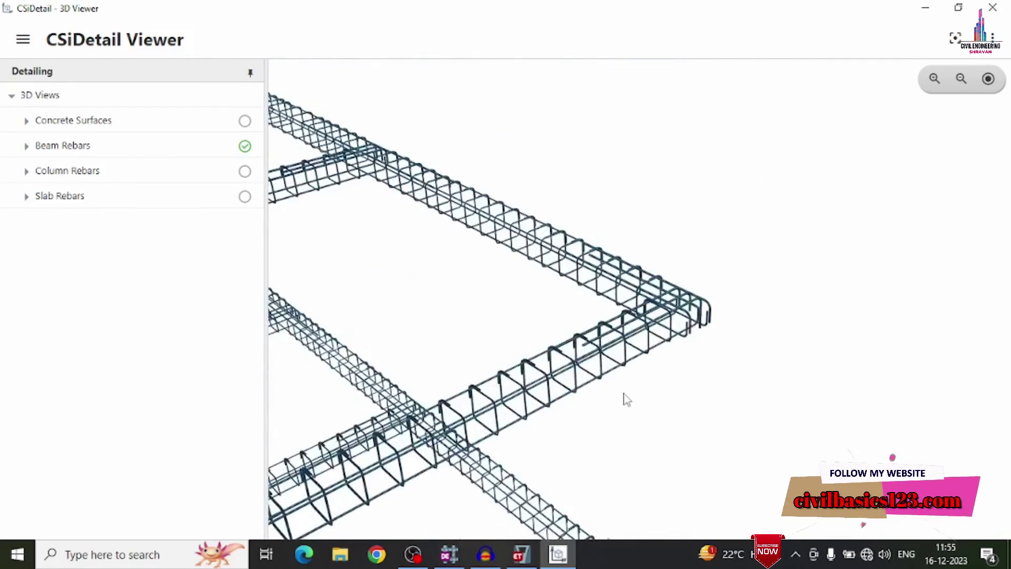
{"action": "scroll", "coordinate": [583, 237], "scroll_direction": "down", "scroll_amount": 3}
{"action": "scroll", "coordinate": [587, 413], "scroll_direction": "down", "scroll_amount": 2}
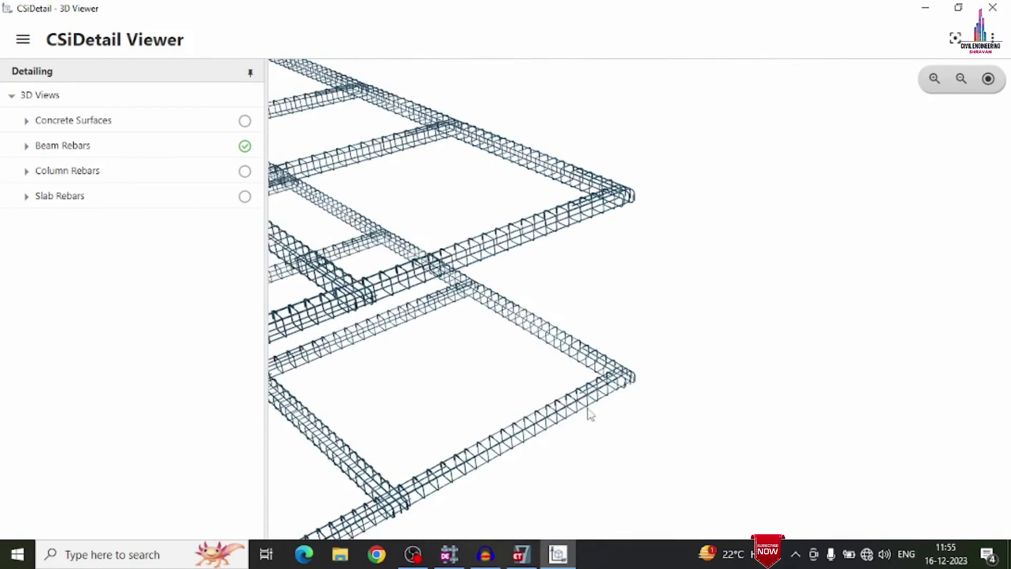
{"action": "scroll", "coordinate": [598, 408], "scroll_direction": "up", "scroll_amount": 6}
{"action": "scroll", "coordinate": [603, 403], "scroll_direction": "up", "scroll_amount": 2}
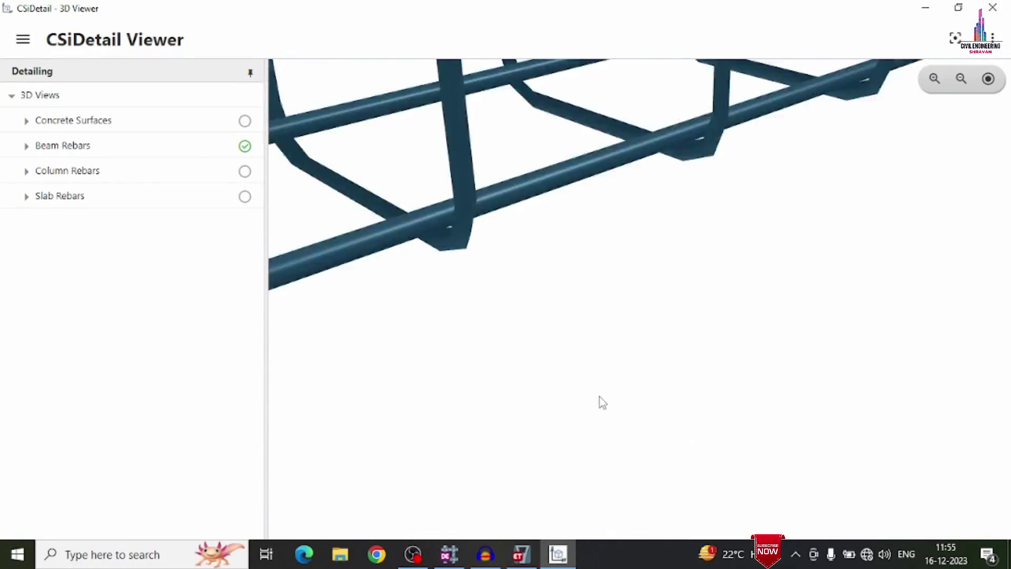
{"action": "scroll", "coordinate": [601, 401], "scroll_direction": "down", "scroll_amount": 5}
{"action": "scroll", "coordinate": [605, 399], "scroll_direction": "down", "scroll_amount": 6}
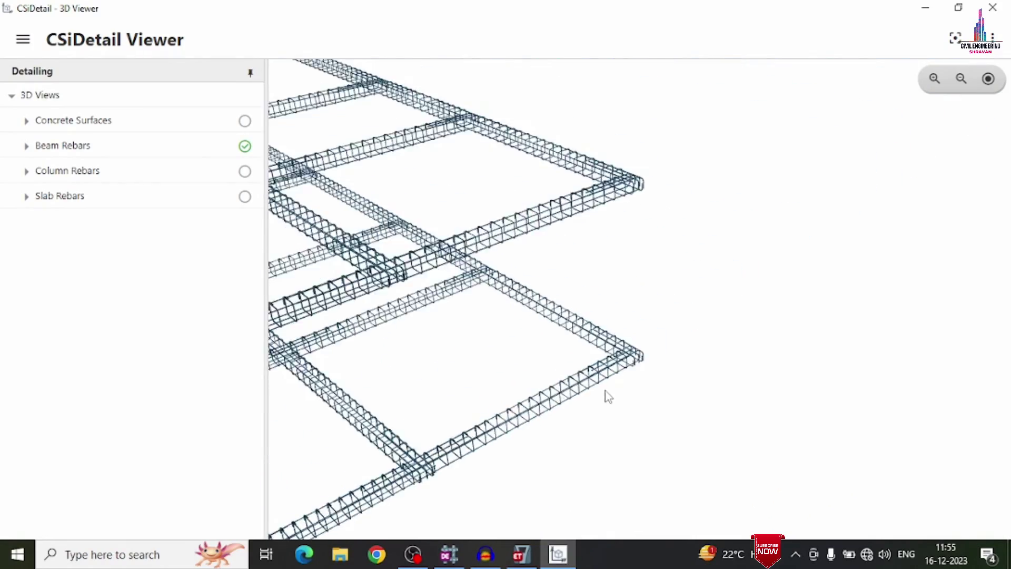
{"action": "scroll", "coordinate": [676, 303], "scroll_direction": "down", "scroll_amount": 2}
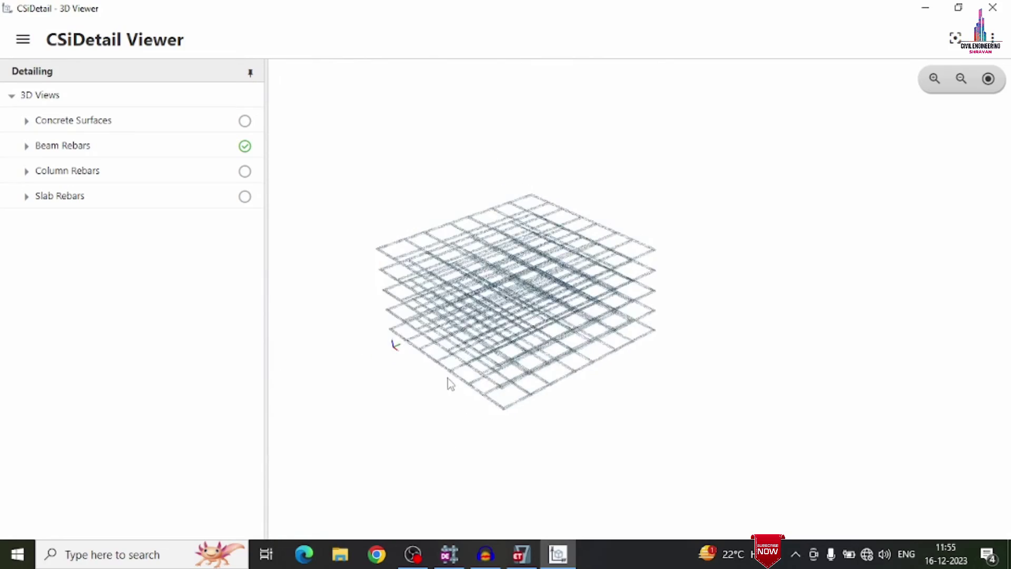
Step: Examine the lowest floor's beam cages near the axis origin, including the stirrup hooks and the extra top bars
{"action": "middle_click_drag", "start_coordinate": [447, 384], "coordinate": [674, 367]}
{"action": "scroll", "coordinate": [765, 351], "scroll_direction": "up", "scroll_amount": 5}
{"action": "scroll", "coordinate": [812, 441], "scroll_direction": "up", "scroll_amount": 5}
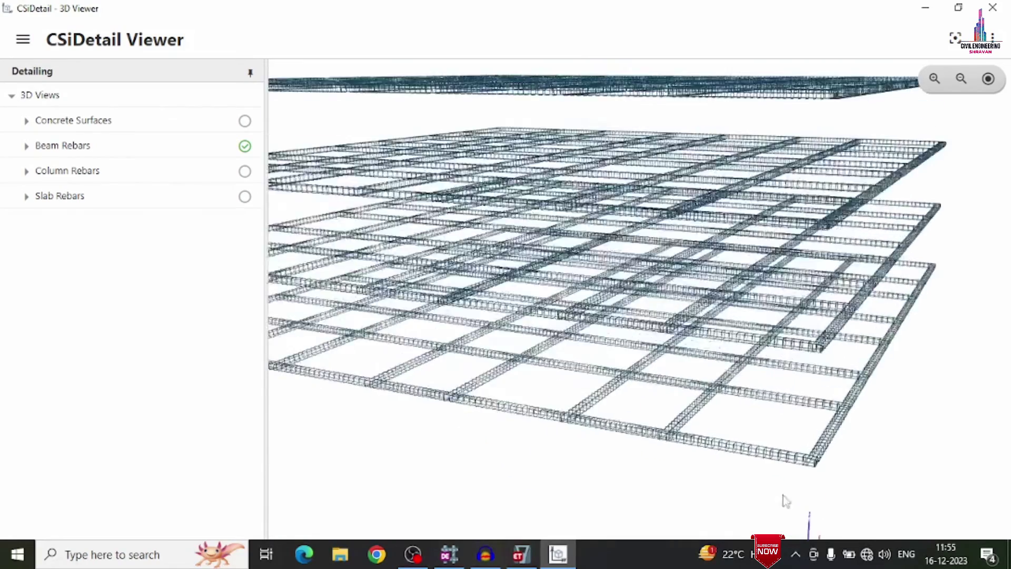
{"action": "scroll", "coordinate": [632, 303], "scroll_direction": "down", "scroll_amount": 3}
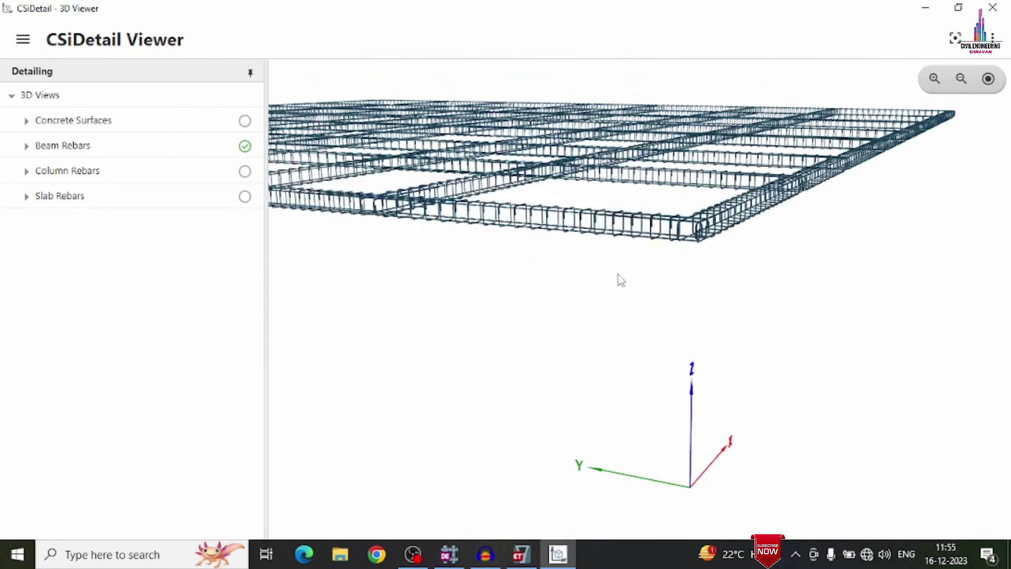
{"action": "scroll", "coordinate": [647, 229], "scroll_direction": "up", "scroll_amount": 5}
{"action": "scroll", "coordinate": [643, 262], "scroll_direction": "down", "scroll_amount": 1}
{"action": "left_click_drag", "start_coordinate": [673, 248], "coordinate": [643, 375]}
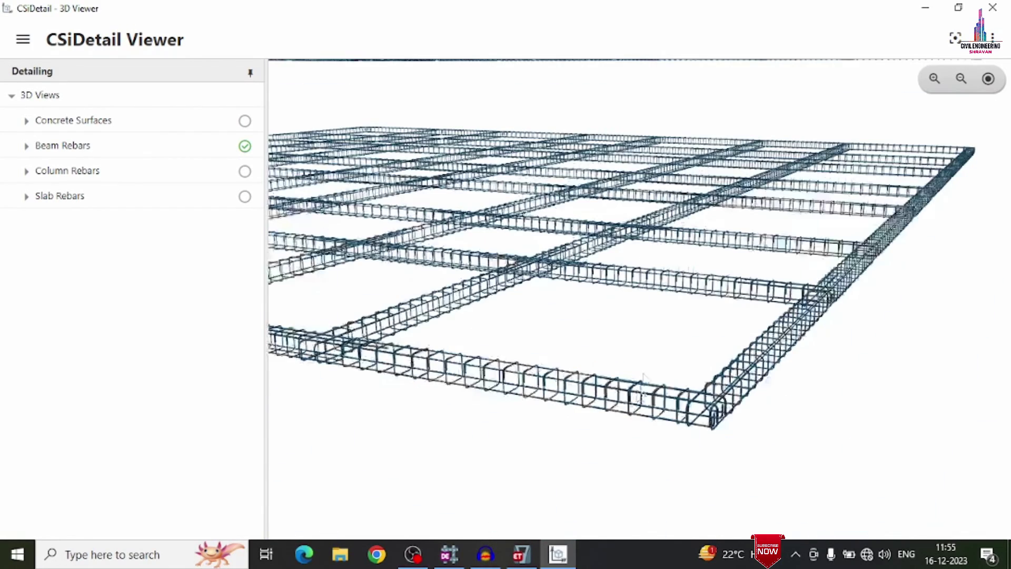
{"action": "scroll", "coordinate": [810, 258], "scroll_direction": "up", "scroll_amount": 3}
{"action": "scroll", "coordinate": [807, 236], "scroll_direction": "up", "scroll_amount": 4}
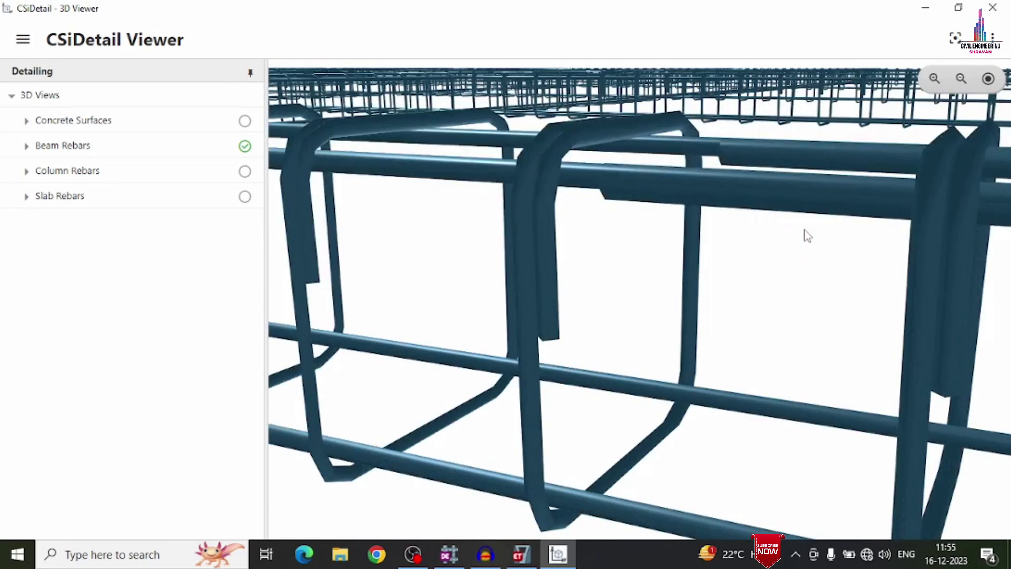
{"action": "scroll", "coordinate": [637, 179], "scroll_direction": "down", "scroll_amount": 8}
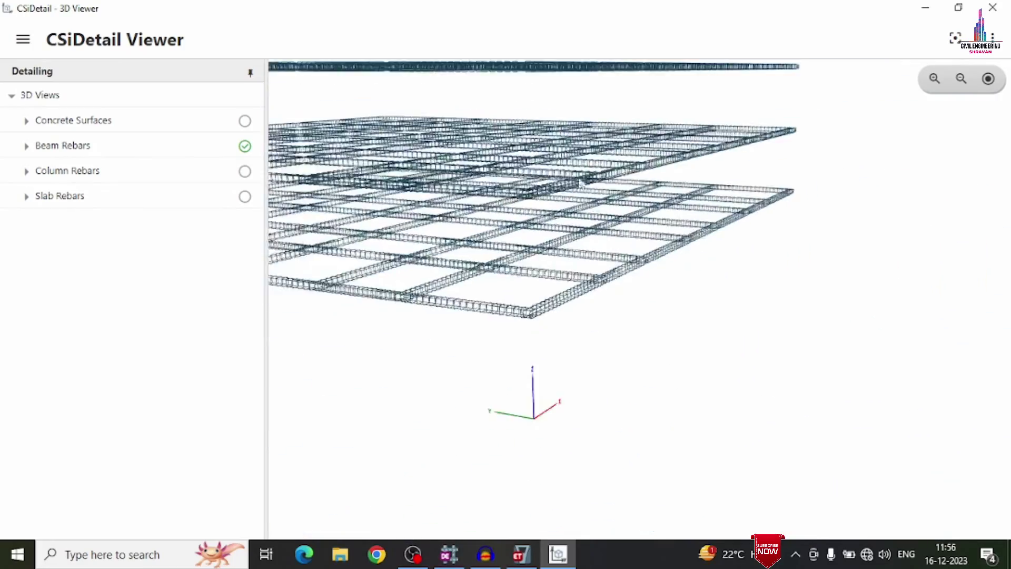
Step: Inspect the crossings of the interior beam cages from above
{"action": "scroll", "coordinate": [546, 147], "scroll_direction": "up", "scroll_amount": 6}
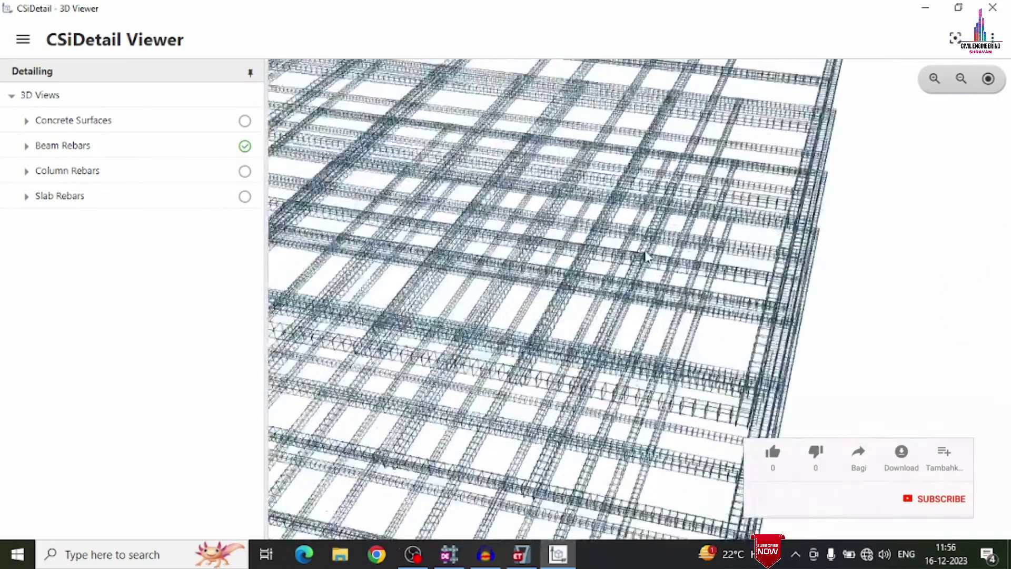
{"action": "scroll", "coordinate": [642, 289], "scroll_direction": "up", "scroll_amount": 4}
{"action": "scroll", "coordinate": [642, 289], "scroll_direction": "down", "scroll_amount": 3}
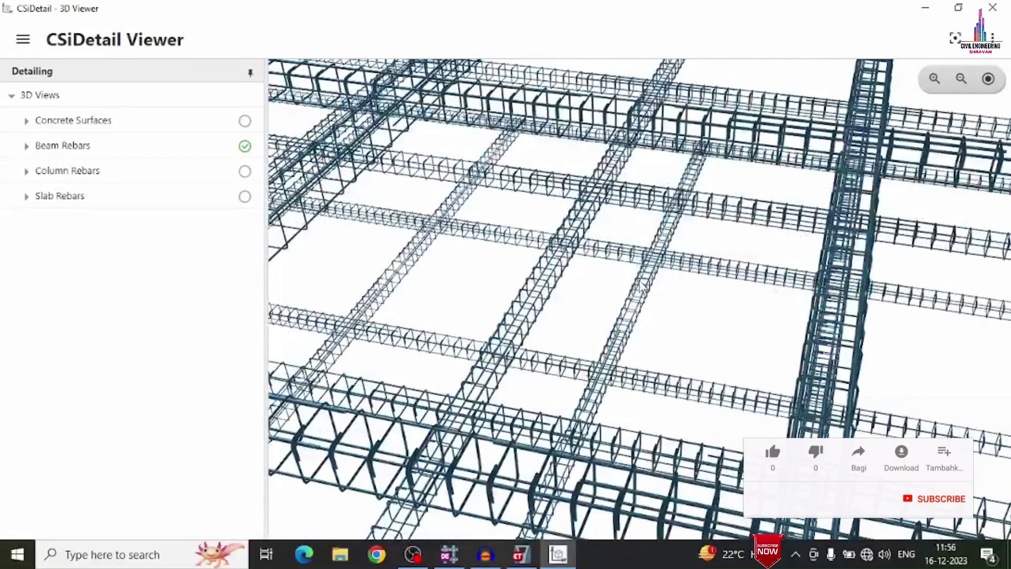
{"action": "scroll", "coordinate": [643, 289], "scroll_direction": "up", "scroll_amount": 2}
{"action": "scroll", "coordinate": [642, 287], "scroll_direction": "down", "scroll_amount": 3}
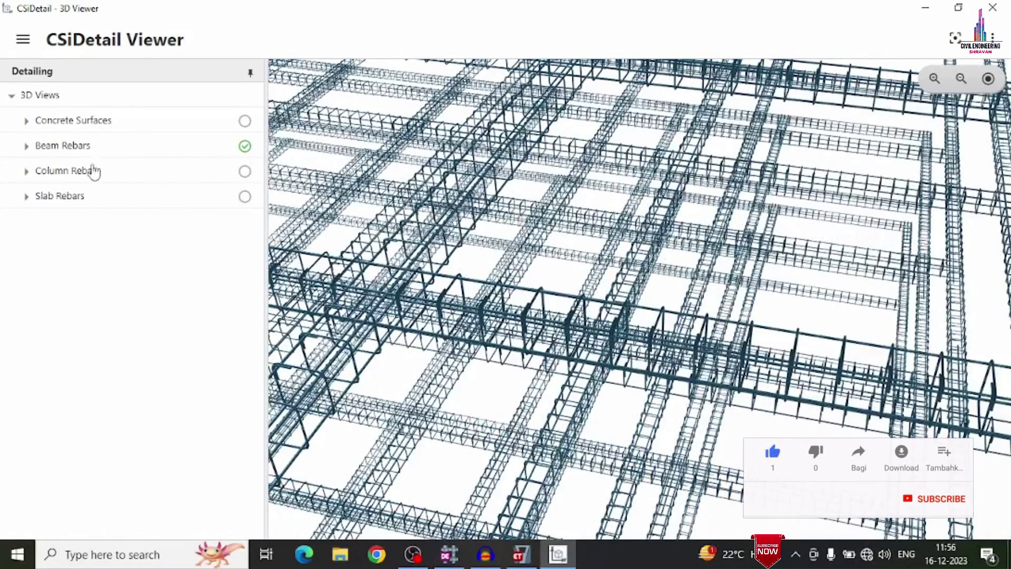
Step: Replace the beam rebars with the column rebars in the 3D view and examine the column cages from top to base
{"action": "left_click", "coordinate": [245, 148]}
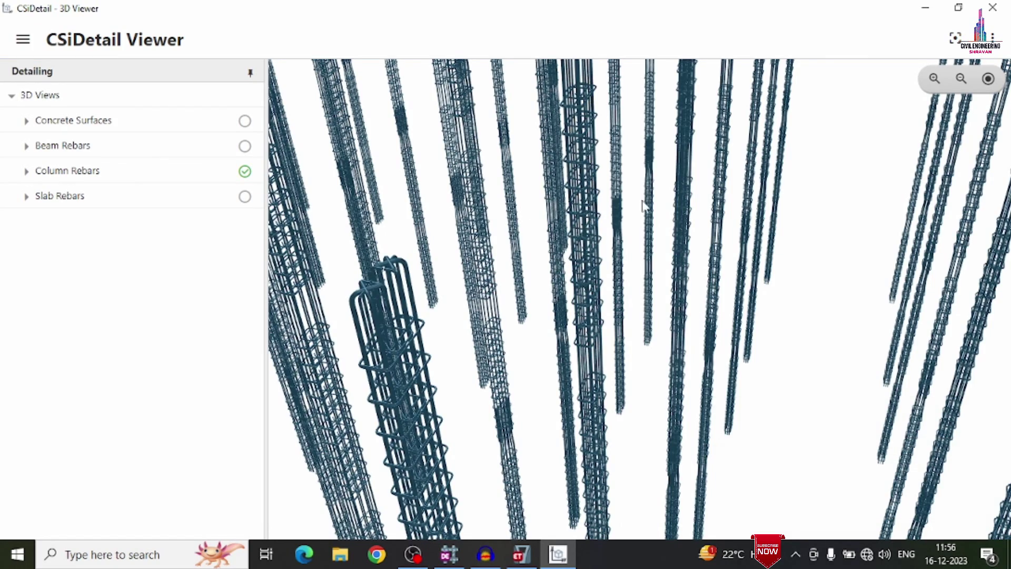
{"action": "scroll", "coordinate": [661, 197], "scroll_direction": "down", "scroll_amount": 10}
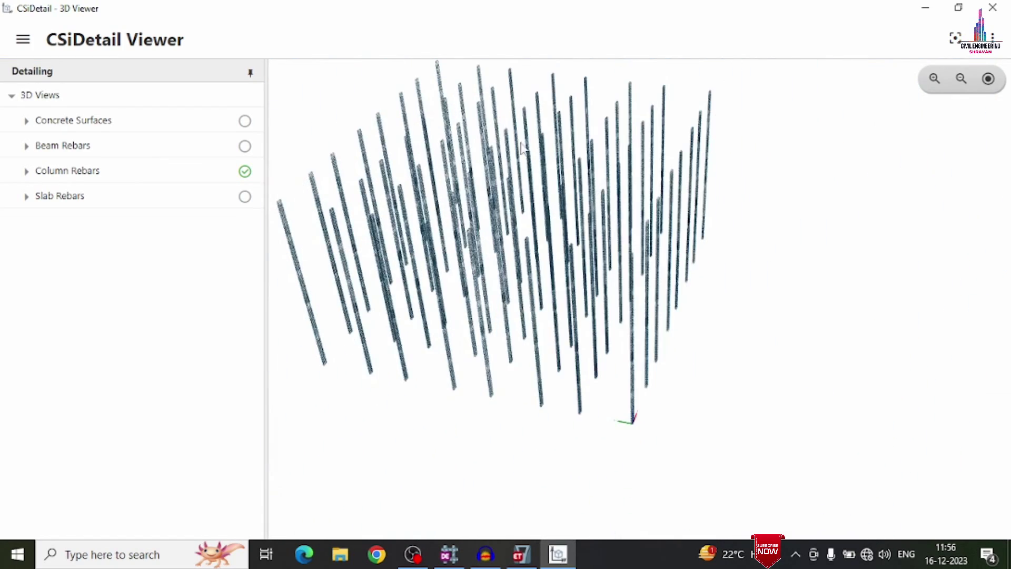
{"action": "left_click_drag", "start_coordinate": [492, 136], "coordinate": [634, 230]}
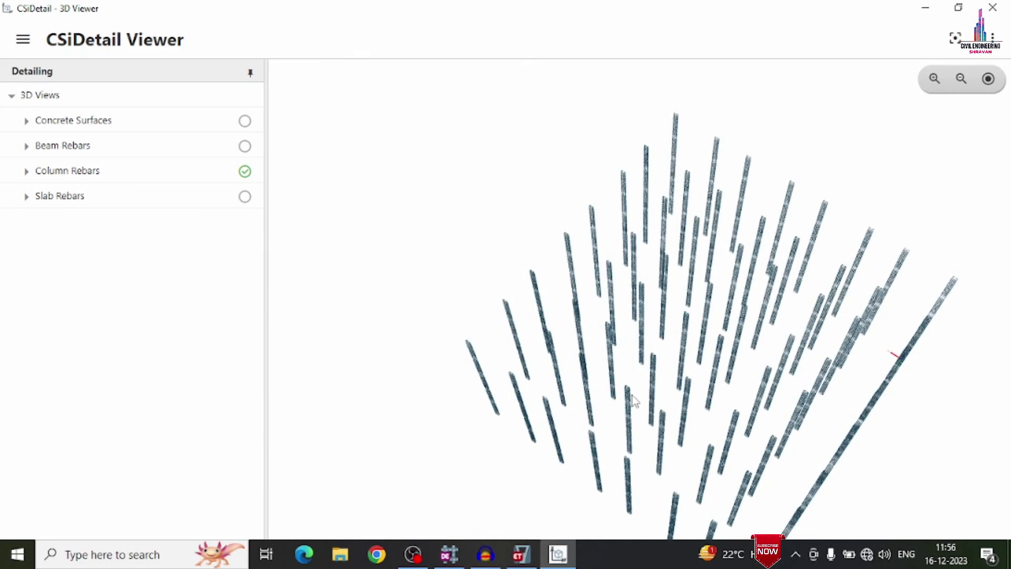
{"action": "scroll", "coordinate": [633, 402], "scroll_direction": "up", "scroll_amount": 8}
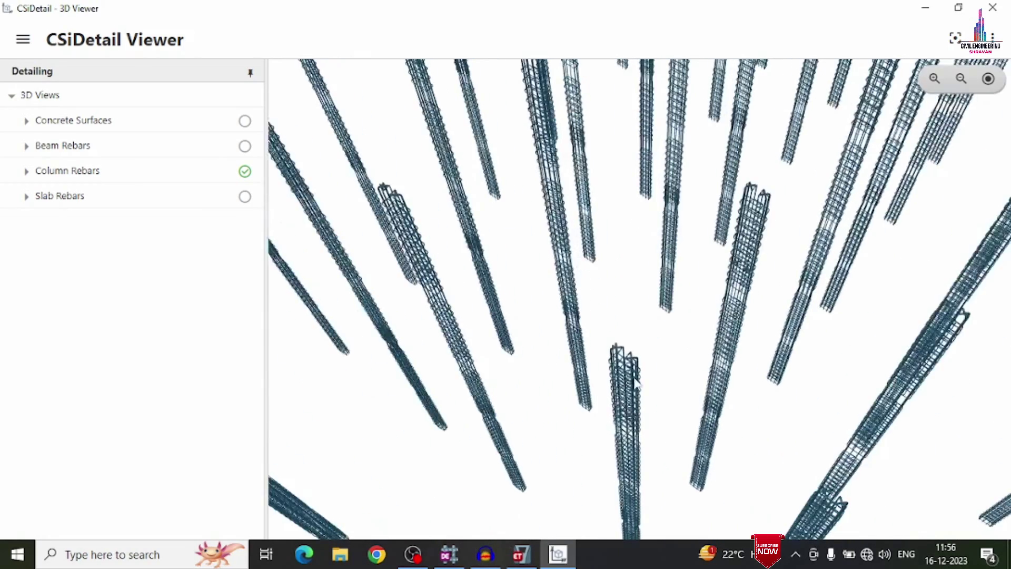
{"action": "scroll", "coordinate": [635, 379], "scroll_direction": "up", "scroll_amount": 4}
{"action": "scroll", "coordinate": [634, 372], "scroll_direction": "down", "scroll_amount": 5}
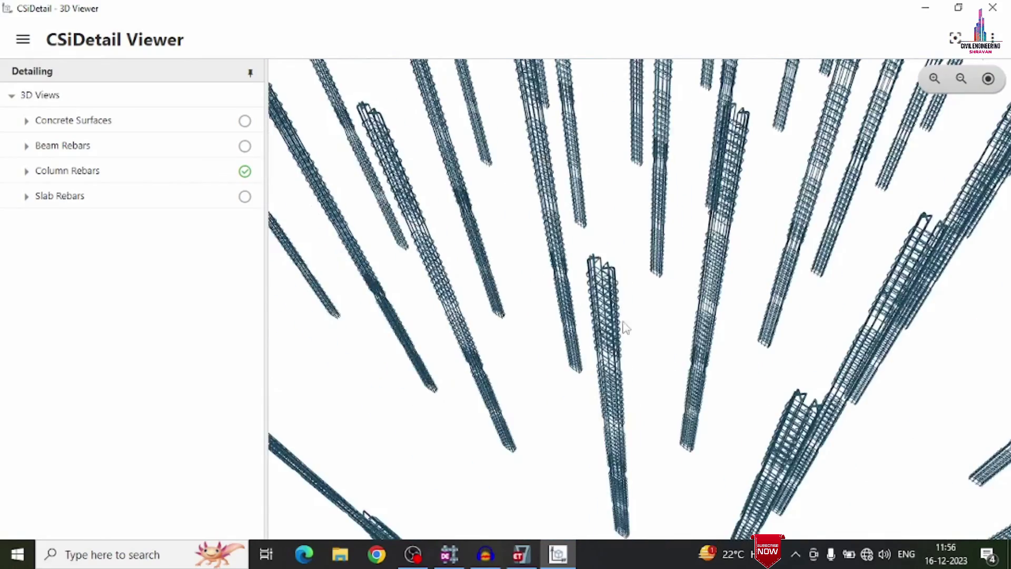
{"action": "left_click_drag", "start_coordinate": [626, 328], "coordinate": [621, 354]}
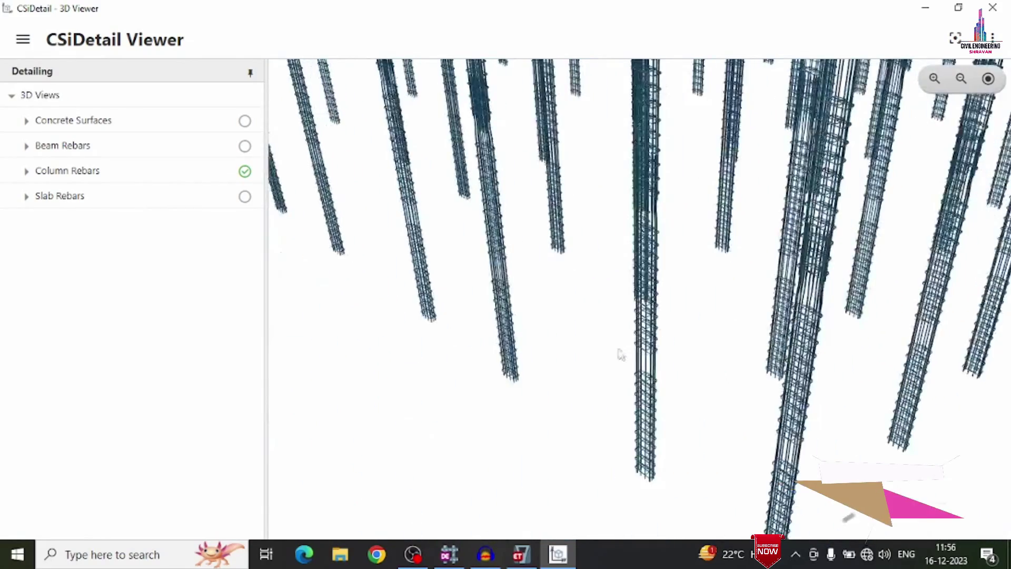
Step: Examine a column cage close up near its base, including the tie spacing, the inner ties and their hooks
{"action": "scroll", "coordinate": [571, 190], "scroll_direction": "up", "scroll_amount": 10}
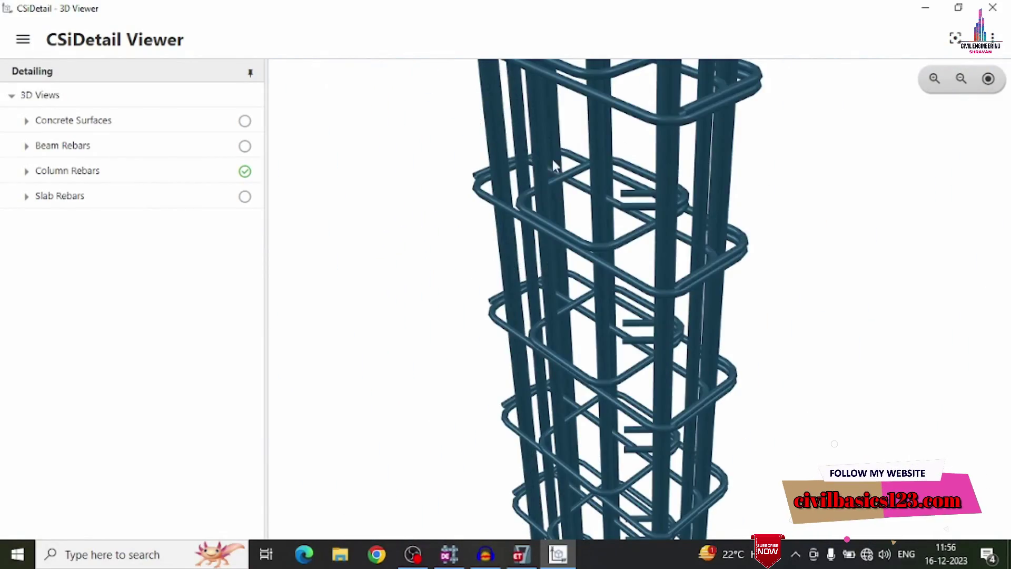
{"action": "scroll", "coordinate": [685, 207], "scroll_direction": "down", "scroll_amount": 4}
{"action": "left_click", "coordinate": [955, 77]}
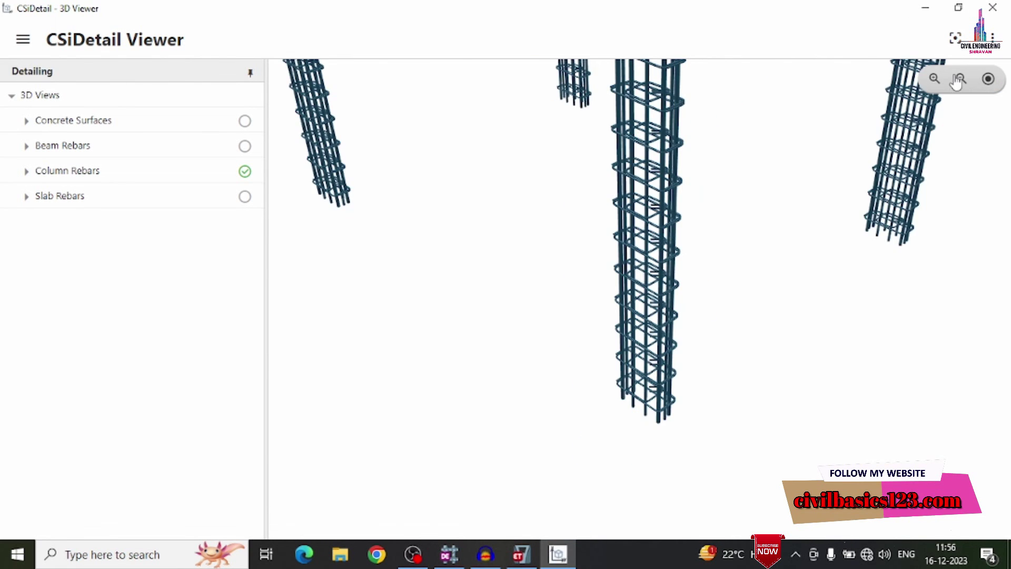
{"action": "left_click", "coordinate": [955, 75]}
{"action": "left_click", "coordinate": [942, 84]}
{"action": "left_click", "coordinate": [941, 85]}
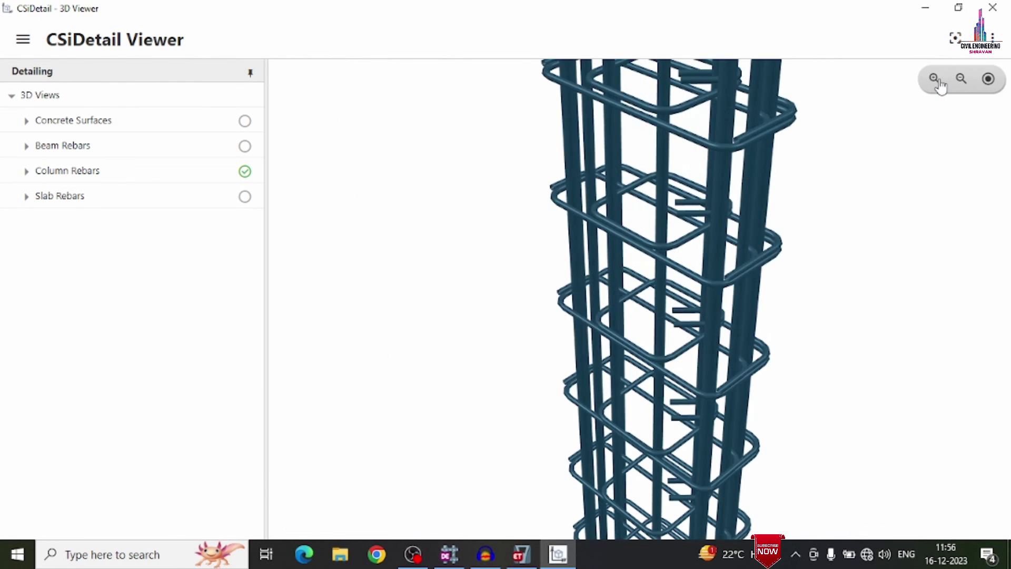
{"action": "left_click", "coordinate": [940, 86]}
{"action": "left_click", "coordinate": [958, 84]}
{"action": "scroll", "coordinate": [738, 300], "scroll_direction": "down", "scroll_amount": 3}
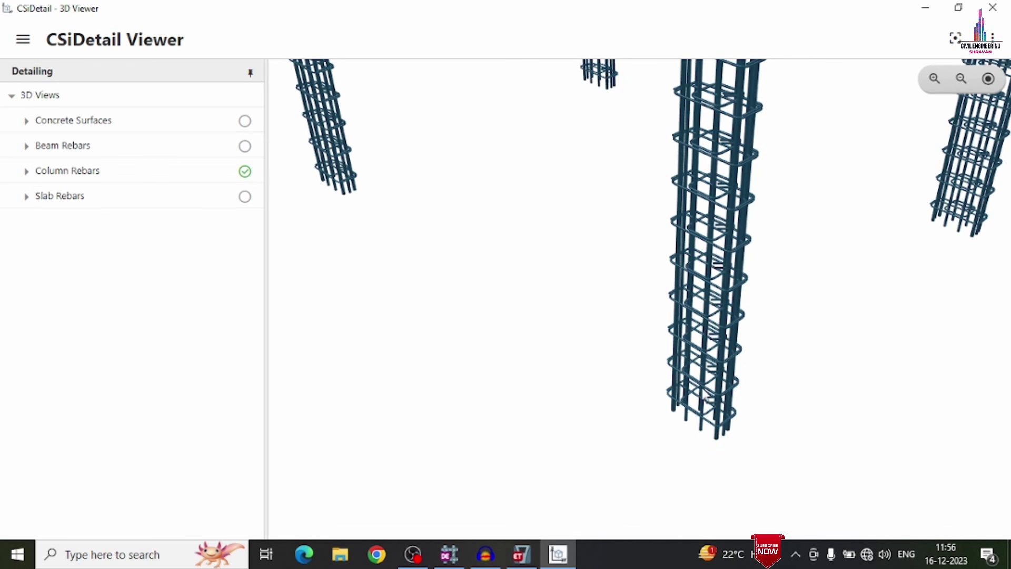
{"action": "scroll", "coordinate": [737, 301], "scroll_direction": "up", "scroll_amount": 5}
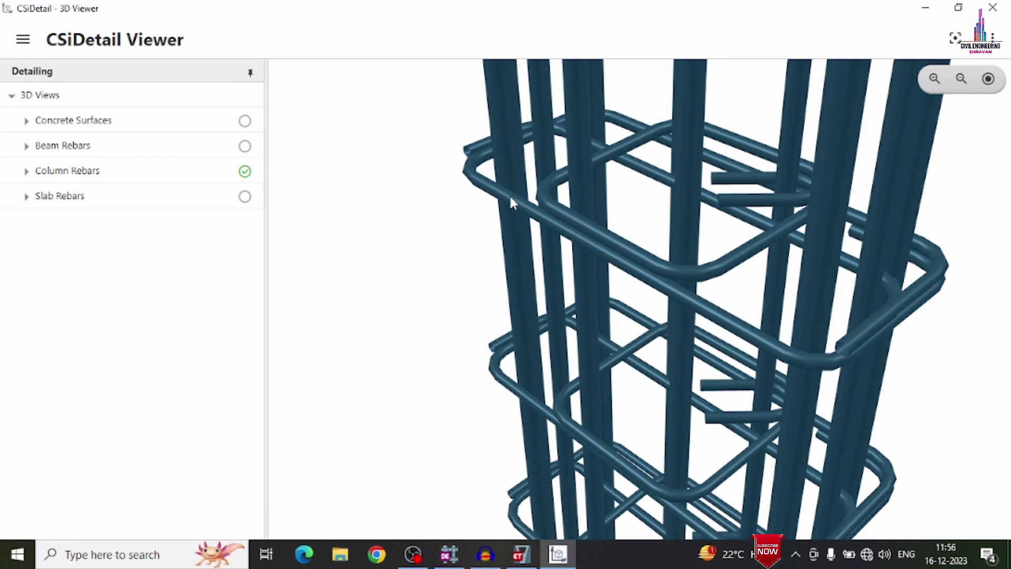
{"action": "scroll", "coordinate": [509, 202], "scroll_direction": "down", "scroll_amount": 5}
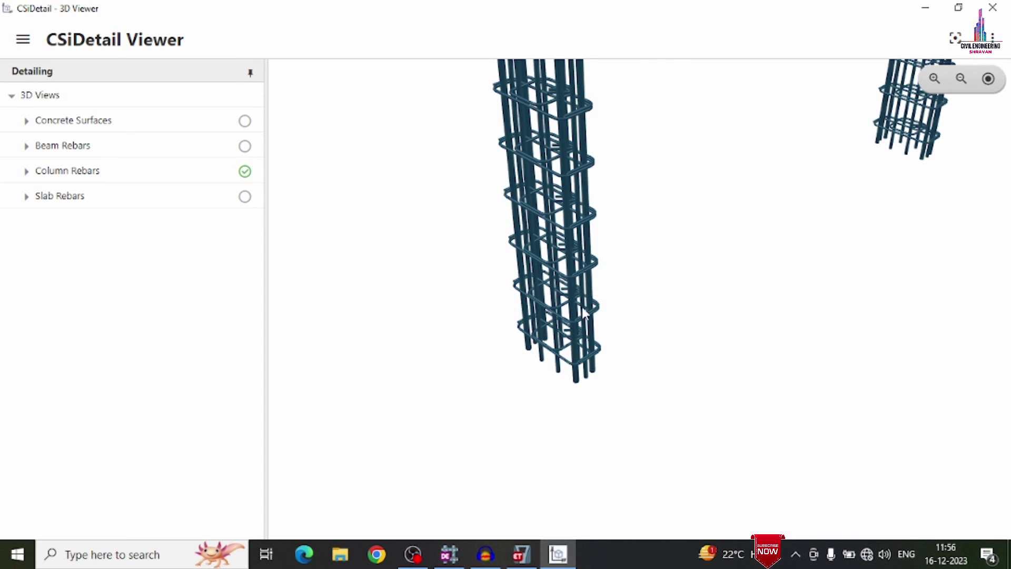
{"action": "scroll", "coordinate": [583, 309], "scroll_direction": "down", "scroll_amount": 3}
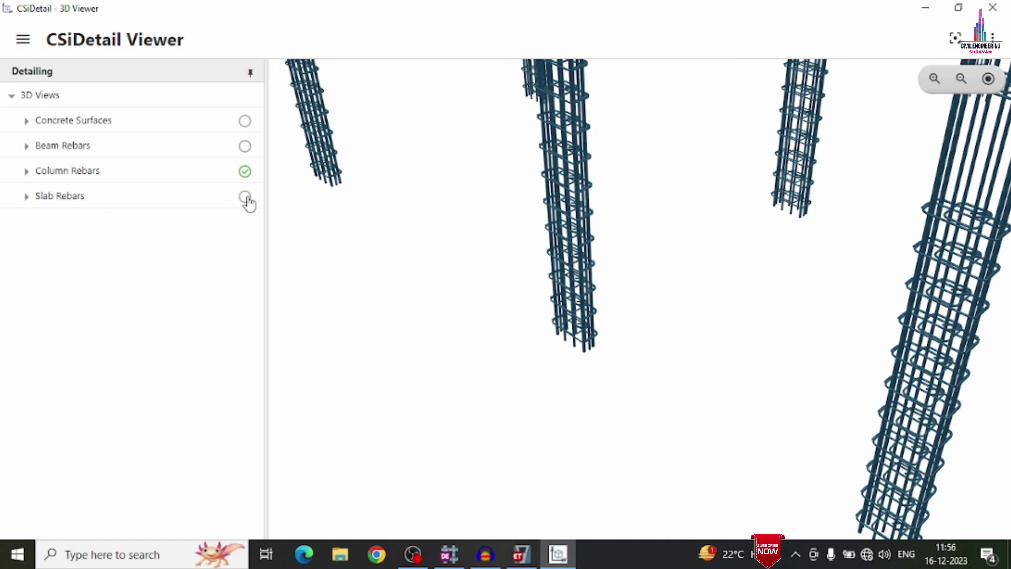
Step: Replace the column rebars with the slab rebars in the 3D view and look over the reinforcement mats of all floors
{"action": "left_click", "coordinate": [245, 171]}
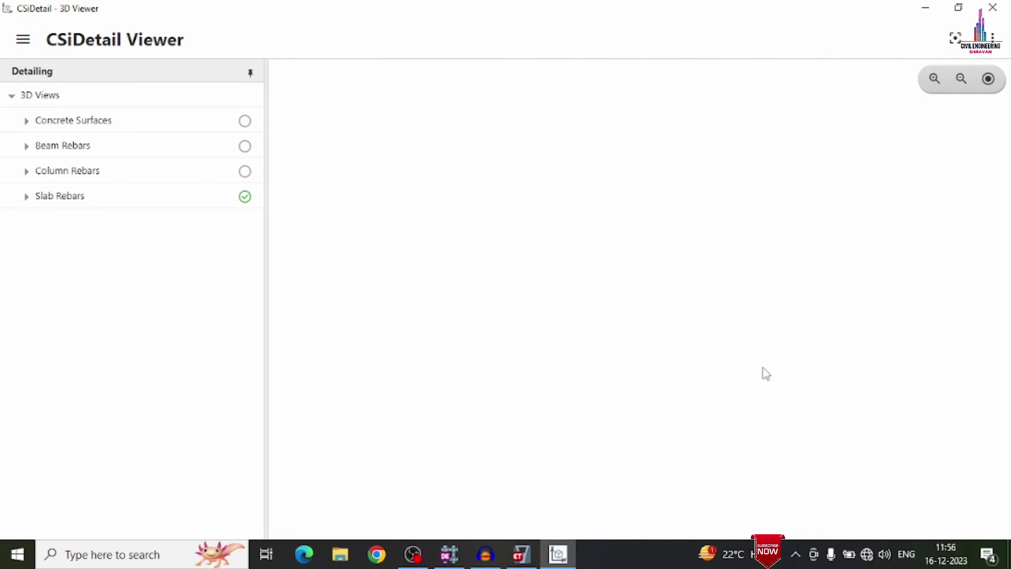
{"action": "scroll", "coordinate": [495, 329], "scroll_direction": "down", "scroll_amount": 6}
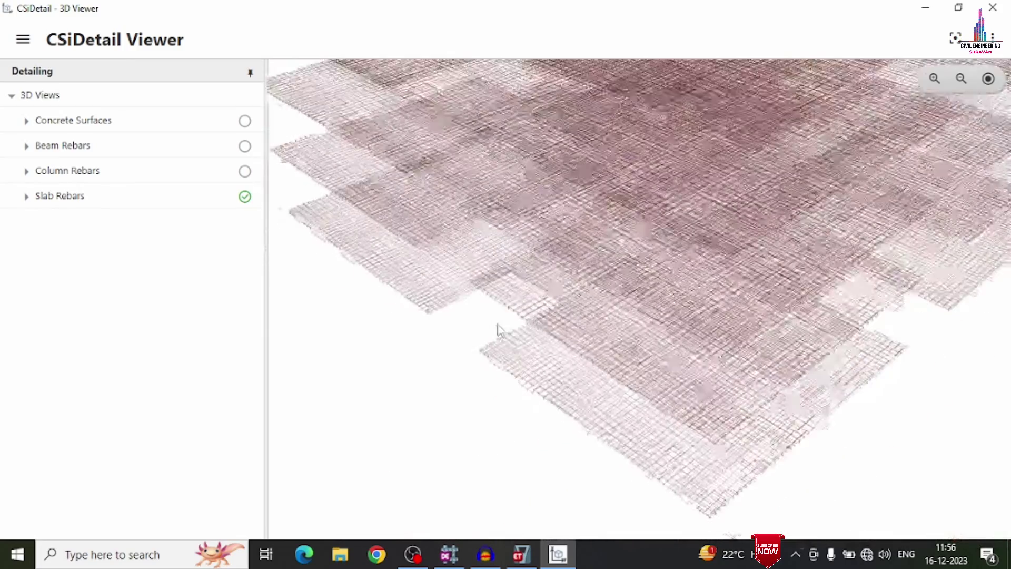
{"action": "scroll", "coordinate": [499, 331], "scroll_direction": "down", "scroll_amount": 5}
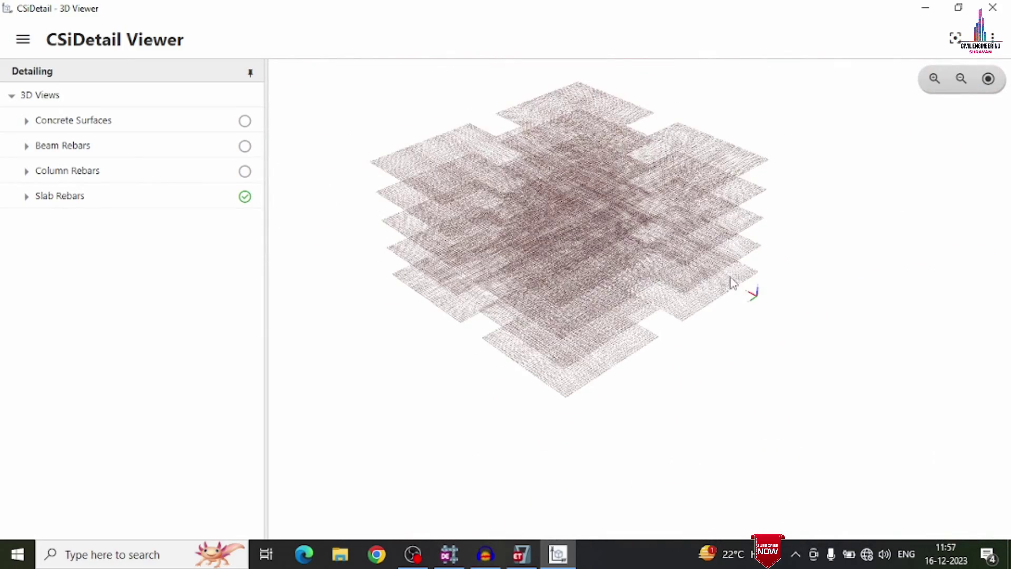
{"action": "left_click_drag", "start_coordinate": [730, 277], "coordinate": [573, 225]}
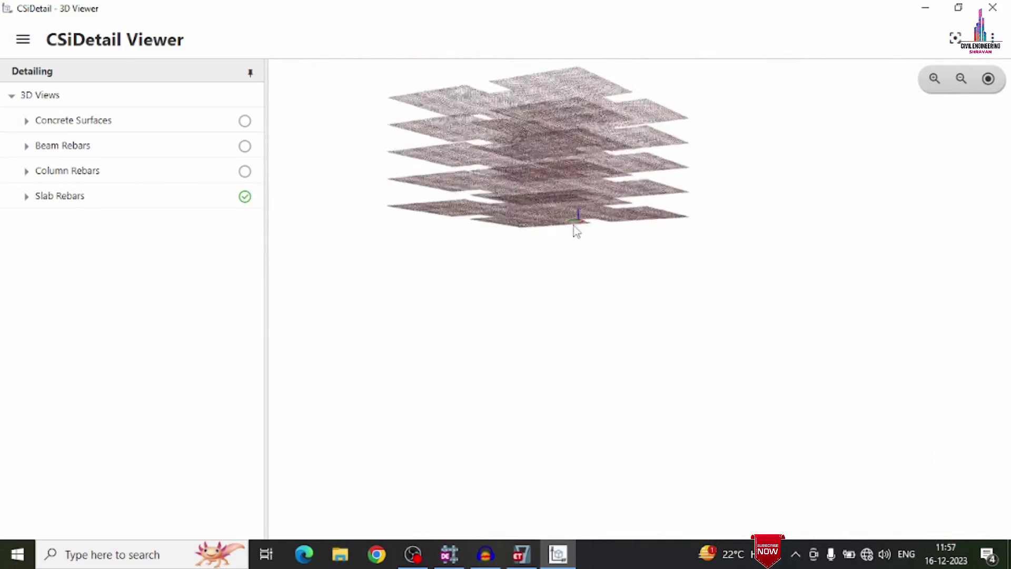
{"action": "scroll", "coordinate": [569, 87], "scroll_direction": "up", "scroll_amount": 5}
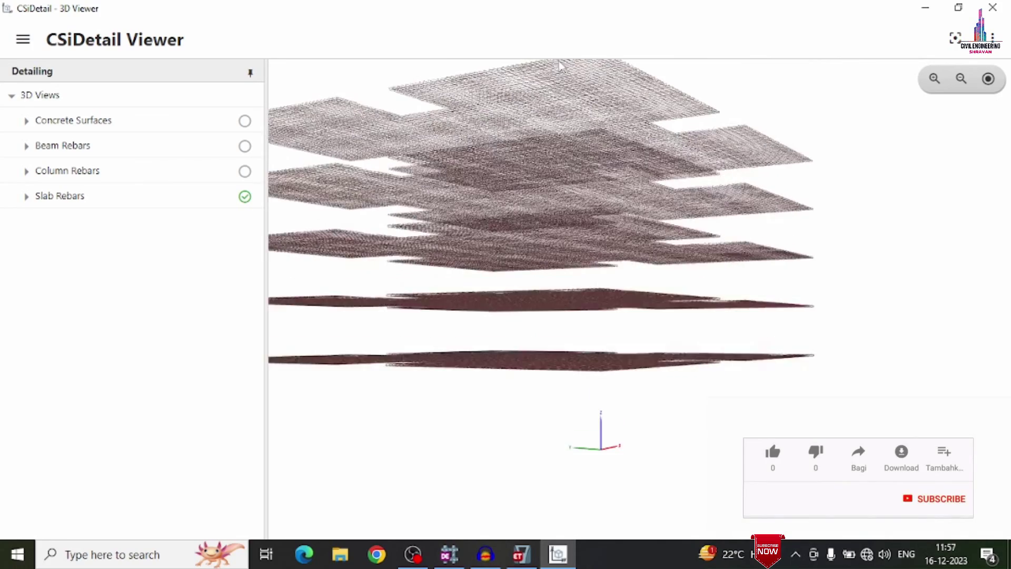
Step: Examine the slab reinforcement close up, including the bent bar ends along the slab edge and the crossing bars of the mesh
{"action": "left_click", "coordinate": [941, 79]}
{"action": "left_click", "coordinate": [942, 79]}
{"action": "left_click", "coordinate": [942, 79]}
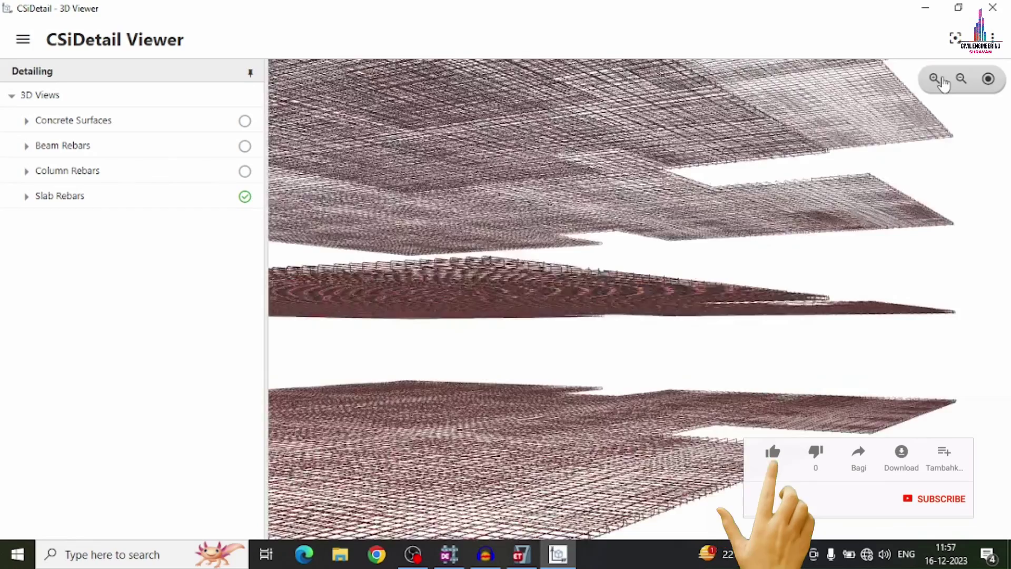
{"action": "left_click", "coordinate": [942, 79]}
{"action": "left_click", "coordinate": [941, 80]}
{"action": "left_click", "coordinate": [940, 84]}
{"action": "scroll", "coordinate": [611, 103], "scroll_direction": "up", "scroll_amount": 1}
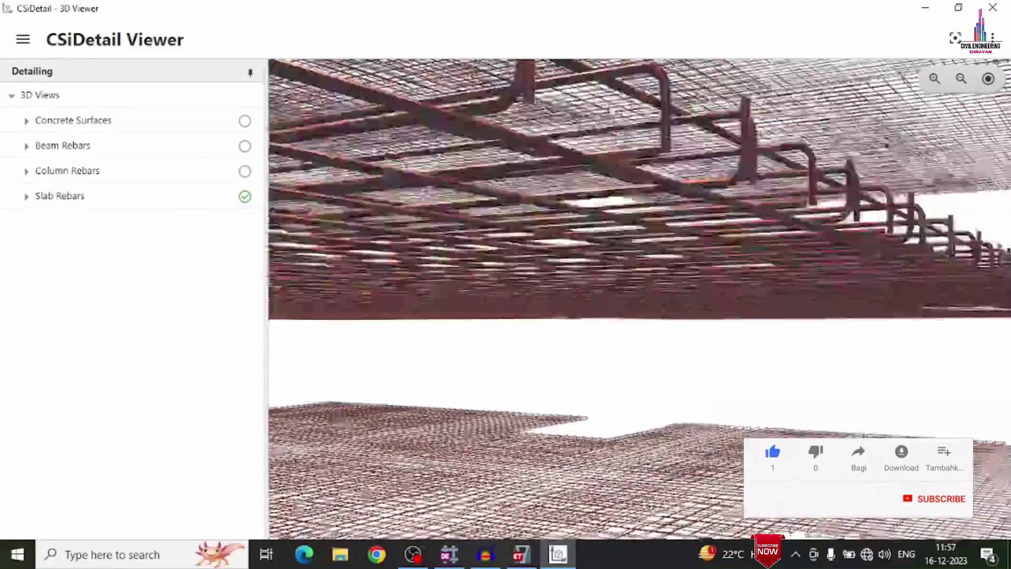
{"action": "left_click_drag", "start_coordinate": [611, 103], "coordinate": [611, 114]}
{"action": "scroll", "coordinate": [612, 115], "scroll_direction": "up", "scroll_amount": 8}
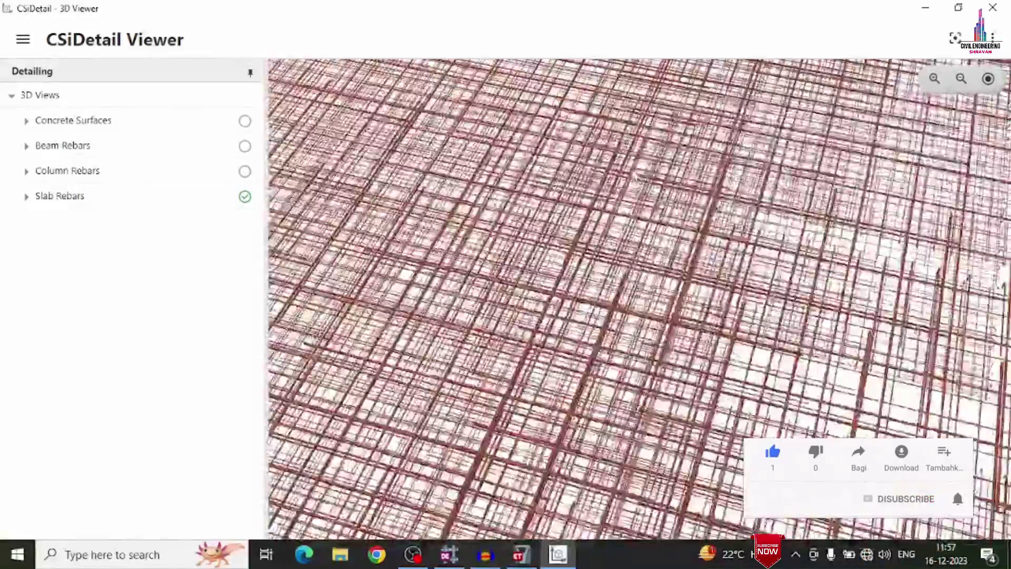
{"action": "scroll", "coordinate": [636, 175], "scroll_direction": "up", "scroll_amount": 3}
{"action": "left_click_drag", "start_coordinate": [636, 175], "coordinate": [563, 171]}
Step: Inspect the stacked slab mats from the side and the underside of an upper floor's mesh
{"action": "scroll", "coordinate": [560, 225], "scroll_direction": "down", "scroll_amount": 6}
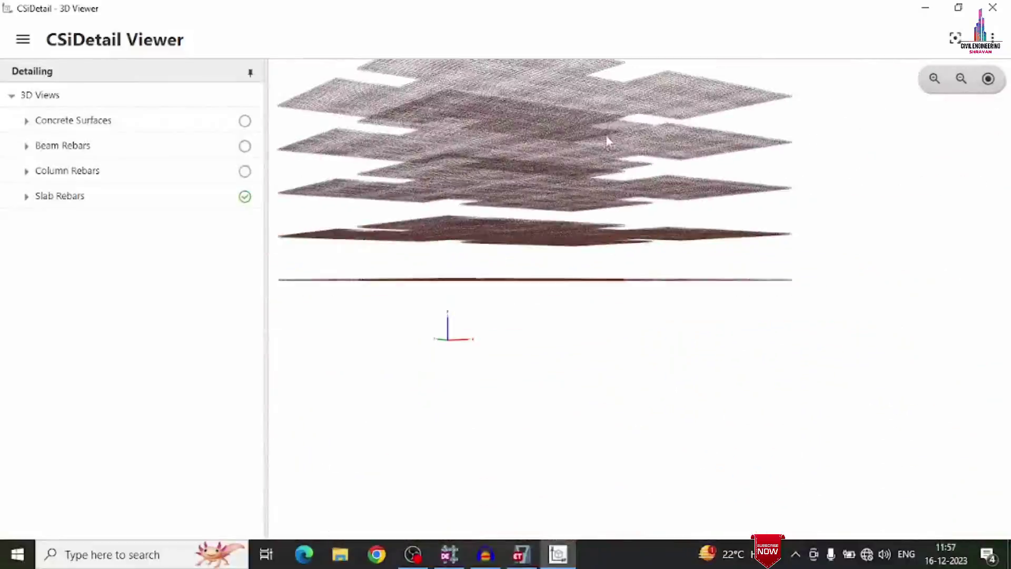
{"action": "scroll", "coordinate": [640, 110], "scroll_direction": "down", "scroll_amount": 1}
{"action": "scroll", "coordinate": [529, 59], "scroll_direction": "up", "scroll_amount": 10}
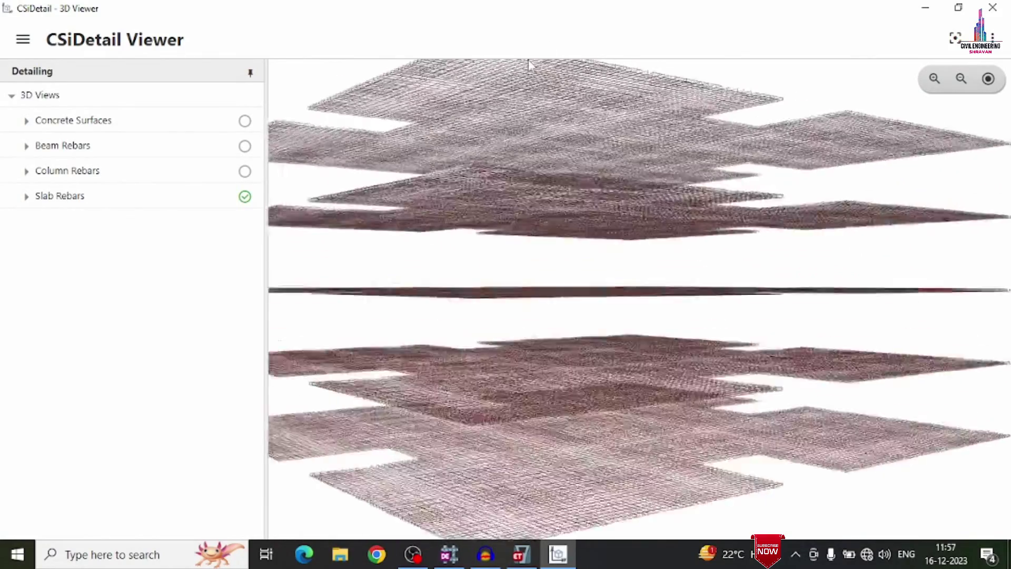
{"action": "scroll", "coordinate": [529, 61], "scroll_direction": "up", "scroll_amount": 3}
{"action": "scroll", "coordinate": [529, 61], "scroll_direction": "down", "scroll_amount": 1}
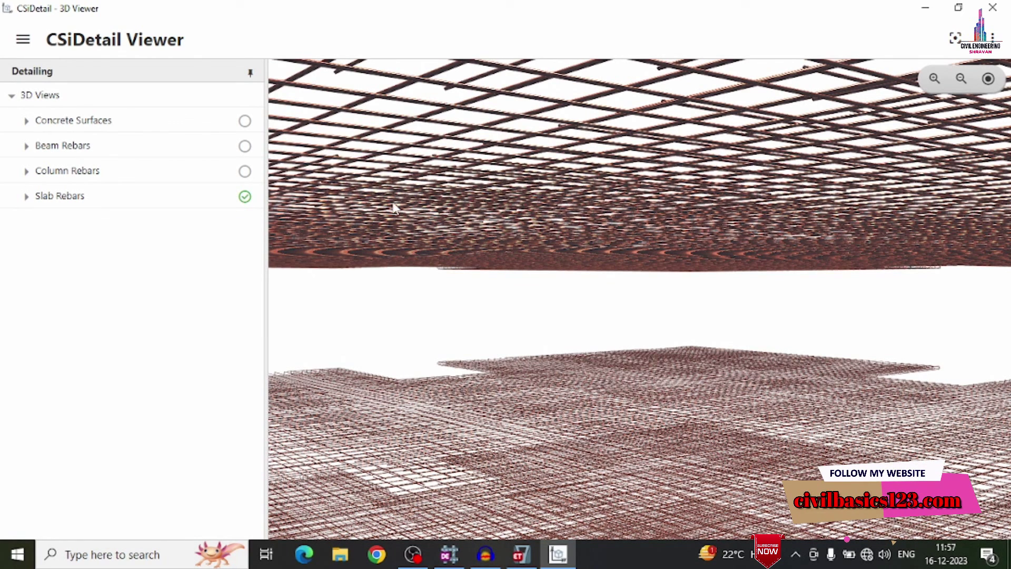
Step: Add the concrete surfaces to the slab rebars in the 3D view and look over the upper floors from outside
{"action": "left_click", "coordinate": [246, 121]}
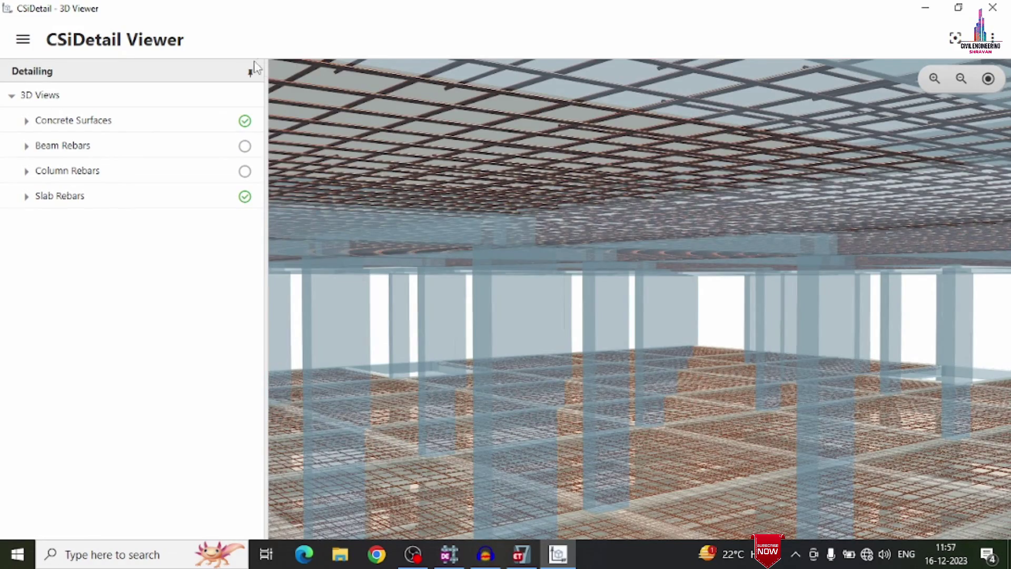
{"action": "scroll", "coordinate": [605, 187], "scroll_direction": "down", "scroll_amount": 8}
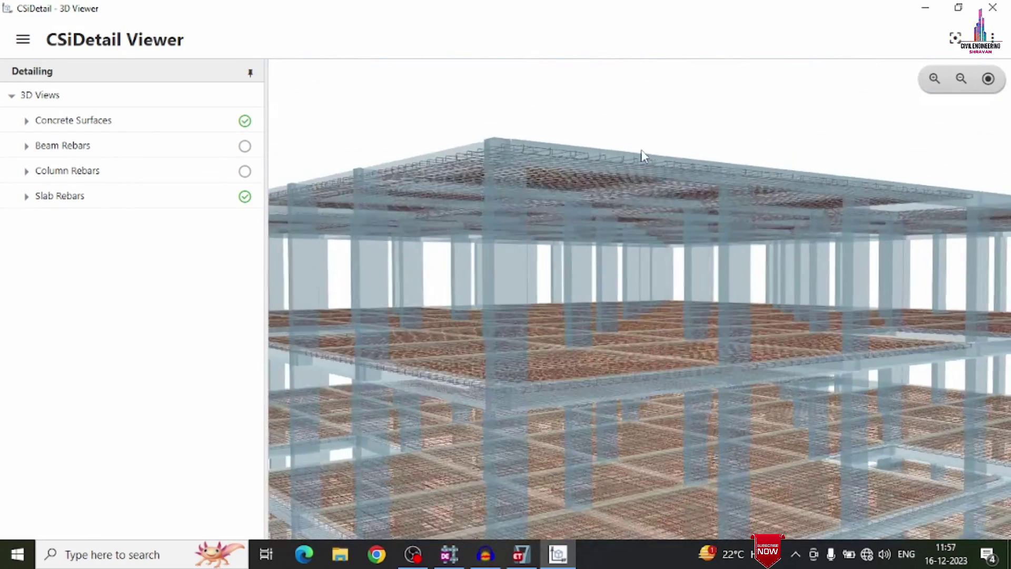
{"action": "middle_click_drag", "start_coordinate": [642, 151], "coordinate": [538, 155]}
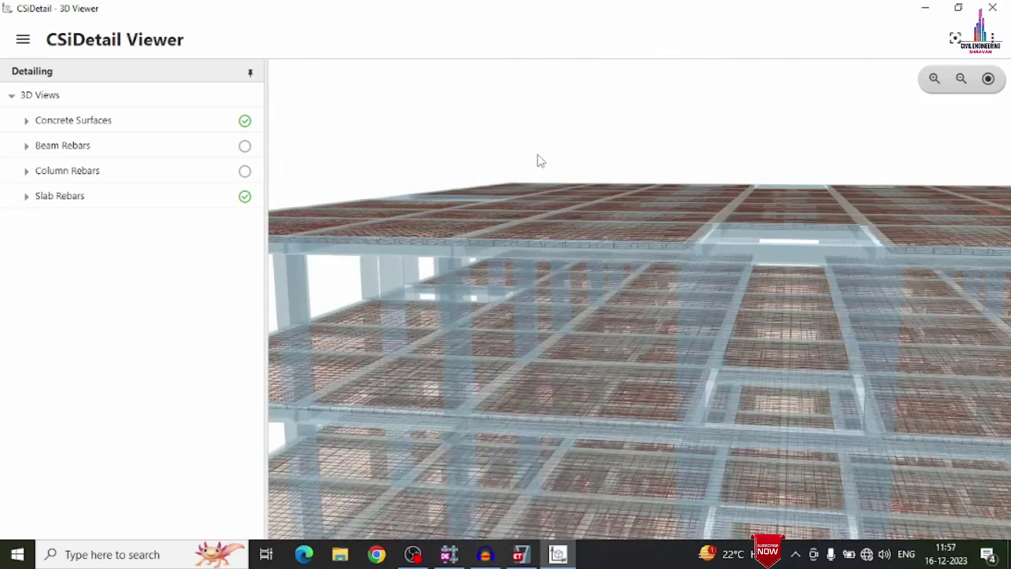
{"action": "left_click_drag", "start_coordinate": [541, 160], "coordinate": [571, 158]}
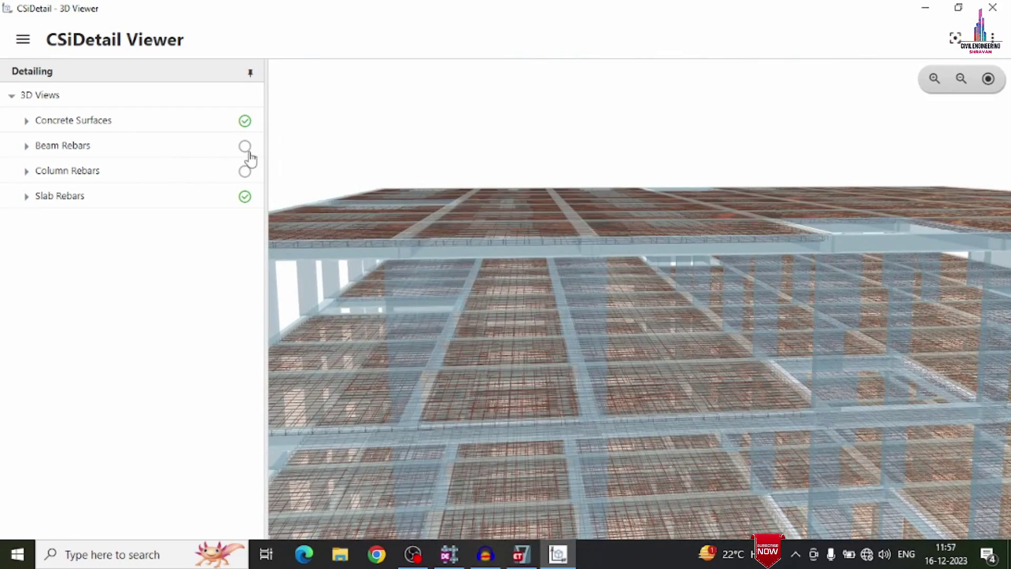
Step: Add the beam rebars and the column rebars to the 3D view so all reinforcement shows together with the concrete surfaces
{"action": "left_click", "coordinate": [246, 146]}
{"action": "scroll", "coordinate": [535, 270], "scroll_direction": "up", "scroll_amount": 8}
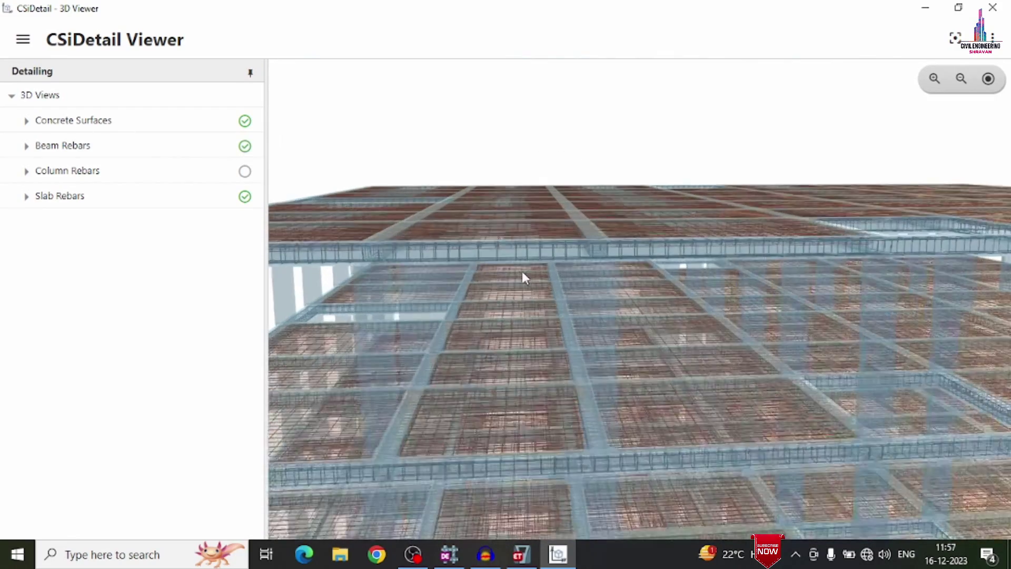
{"action": "scroll", "coordinate": [535, 268], "scroll_direction": "down", "scroll_amount": 6}
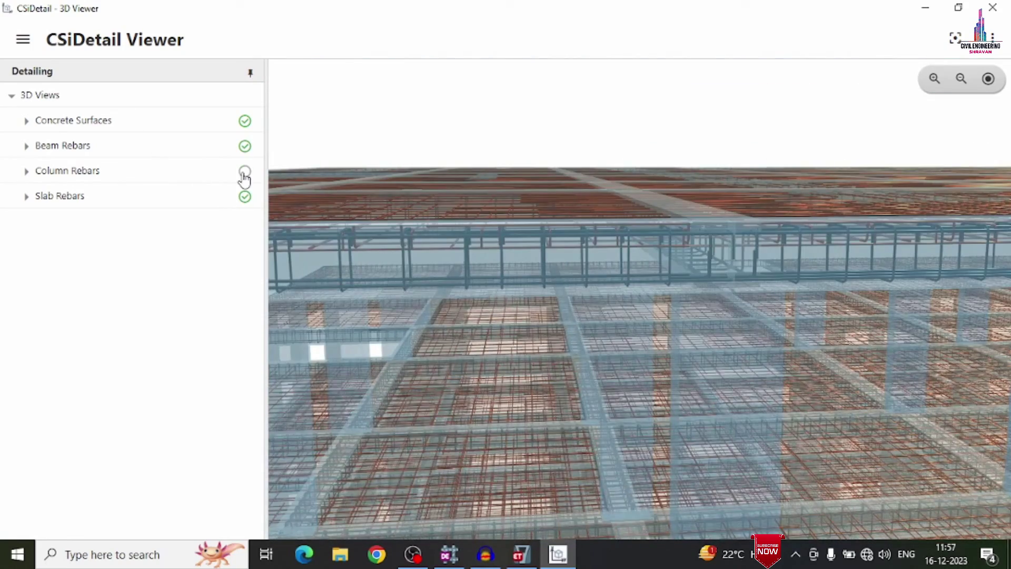
{"action": "left_click", "coordinate": [245, 172]}
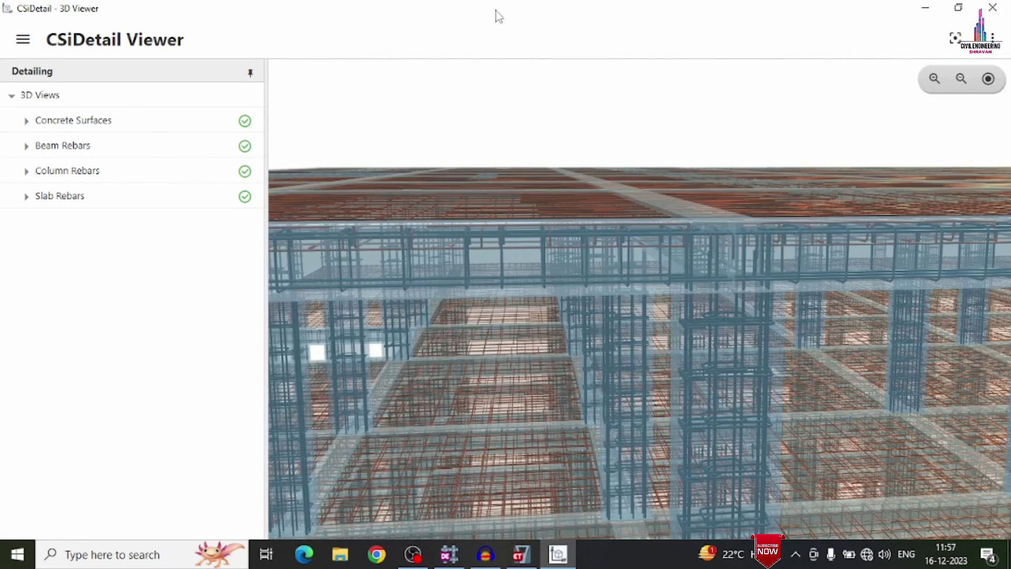
{"action": "scroll", "coordinate": [557, 140], "scroll_direction": "up", "scroll_amount": 5}
{"action": "scroll", "coordinate": [555, 141], "scroll_direction": "down", "scroll_amount": 8}
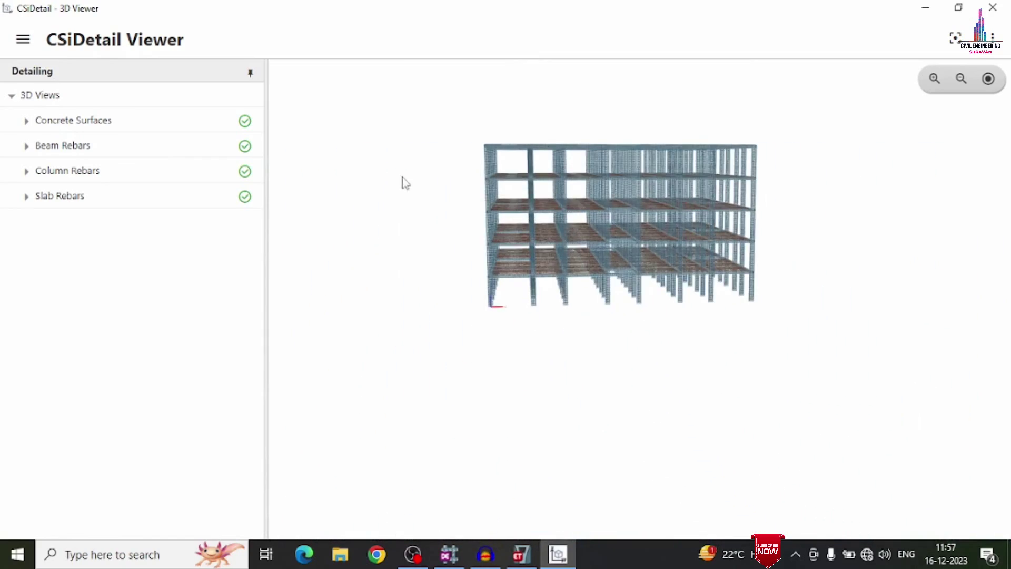
Step: Examine the combined reinforcement of the whole building, closing in on a corner column, its edge beam and the adjoining slab mesh
{"action": "left_click_drag", "start_coordinate": [404, 183], "coordinate": [487, 202]}
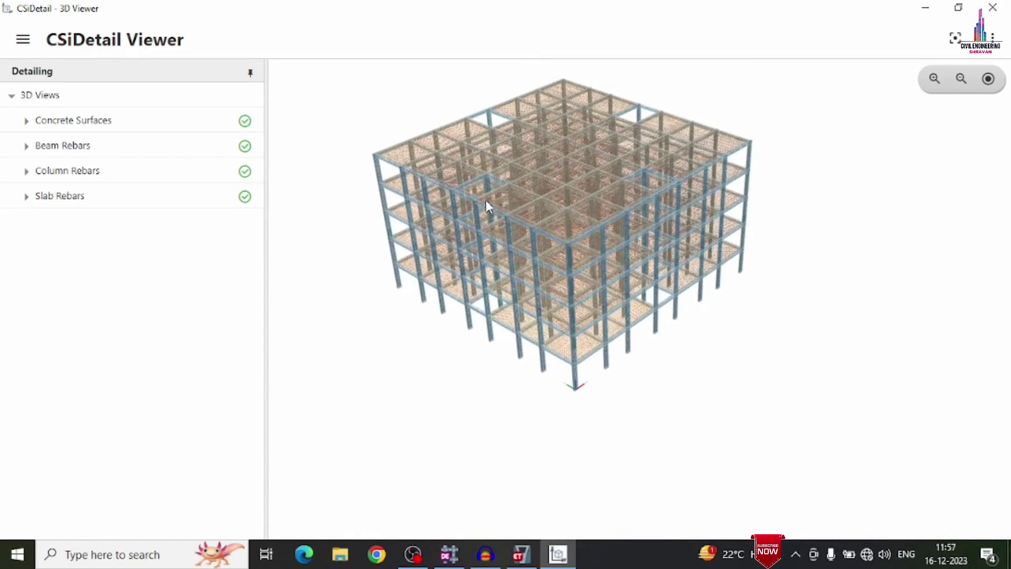
{"action": "scroll", "coordinate": [925, 243], "scroll_direction": "up", "scroll_amount": 8}
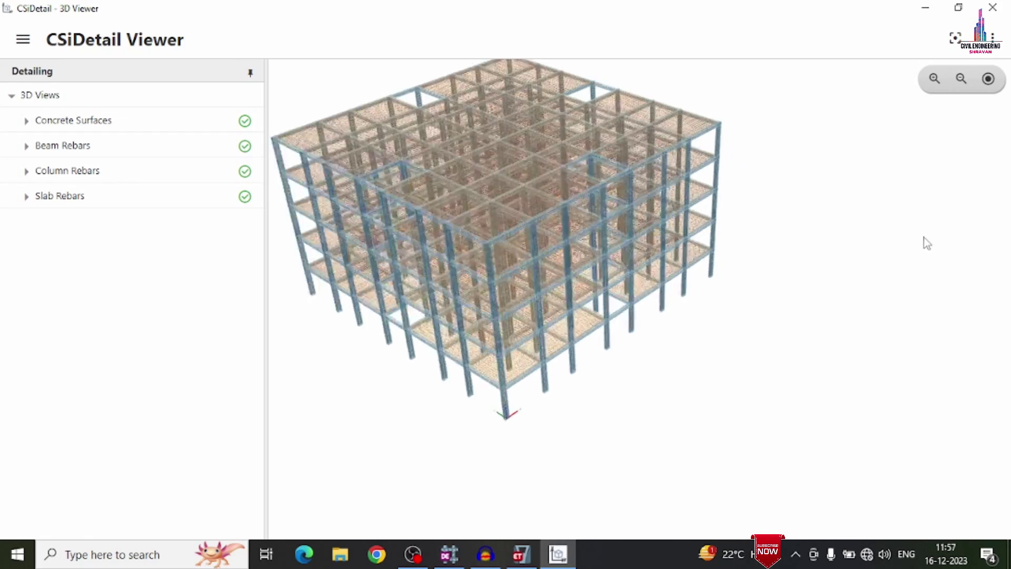
{"action": "scroll", "coordinate": [691, 129], "scroll_direction": "up", "scroll_amount": 8}
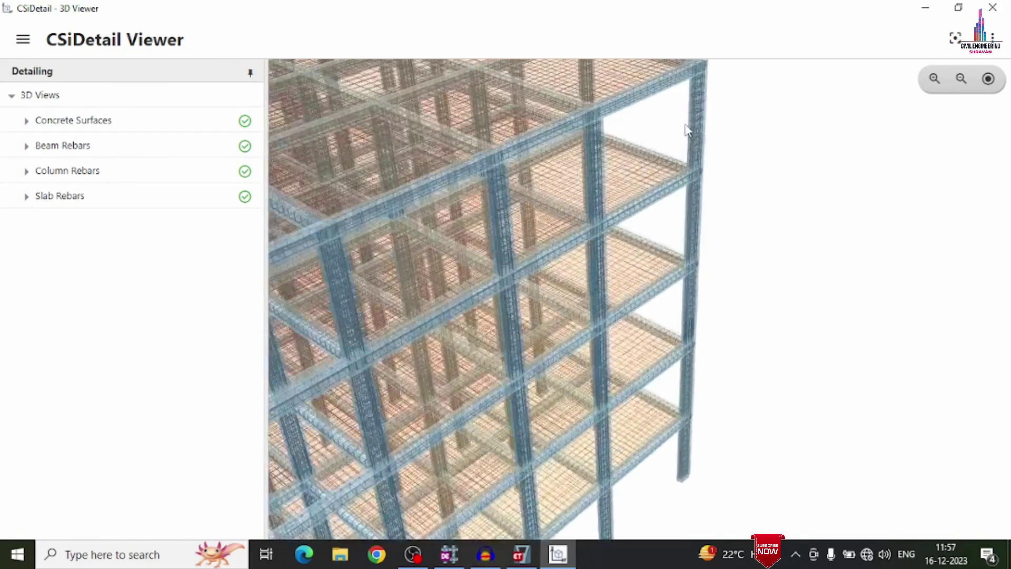
{"action": "scroll", "coordinate": [696, 150], "scroll_direction": "up", "scroll_amount": 5}
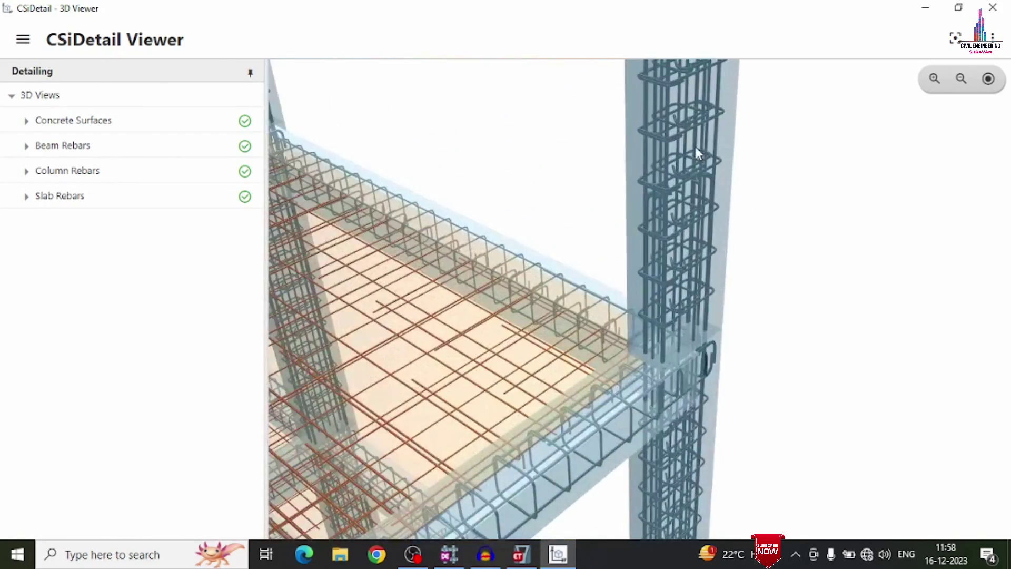
{"action": "scroll", "coordinate": [609, 276], "scroll_direction": "down", "scroll_amount": 8}
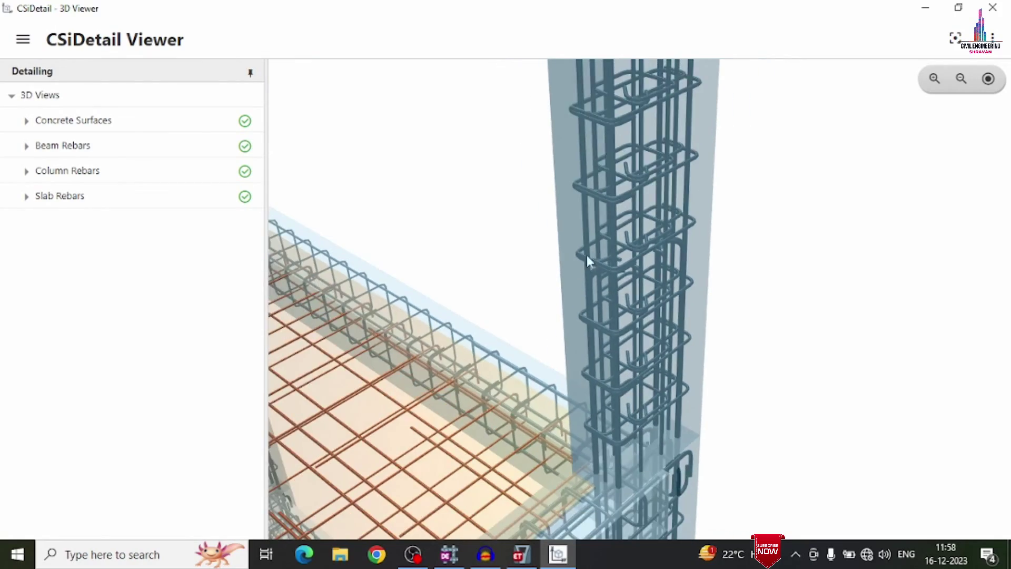
{"action": "scroll", "coordinate": [635, 343], "scroll_direction": "up", "scroll_amount": 5}
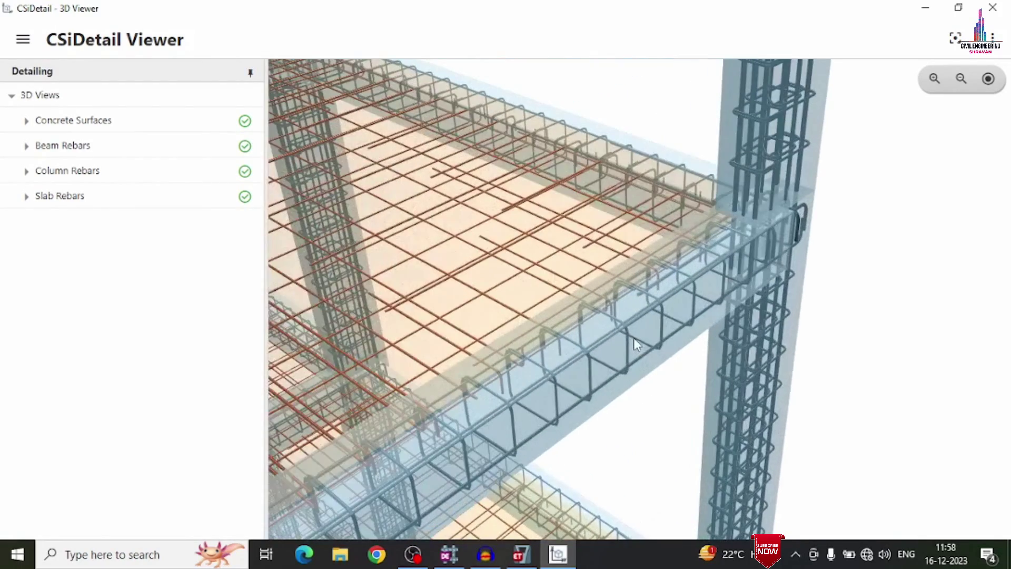
{"action": "scroll", "coordinate": [603, 341], "scroll_direction": "up", "scroll_amount": 3}
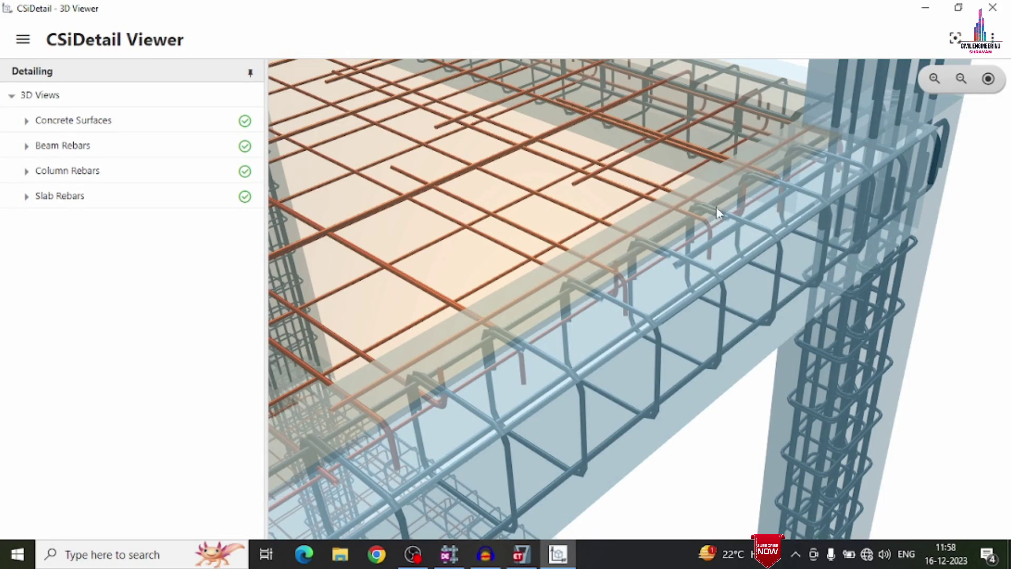
{"action": "scroll", "coordinate": [695, 207], "scroll_direction": "down", "scroll_amount": 10}
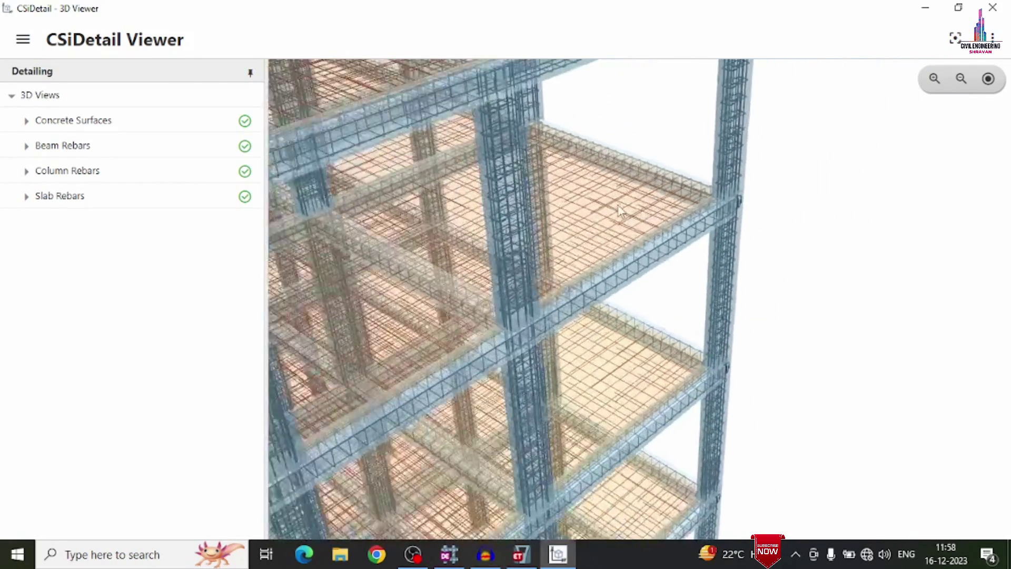
{"action": "scroll", "coordinate": [620, 209], "scroll_direction": "up", "scroll_amount": 8}
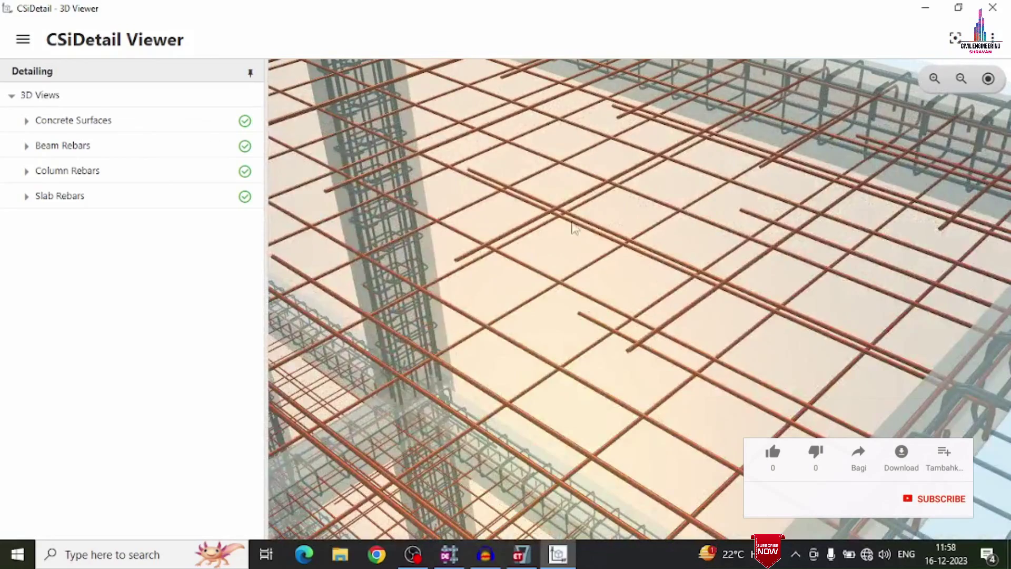
Step: Hide the concrete surfaces and bring the whole building's beam, column and slab rebars into view
{"action": "scroll", "coordinate": [574, 228], "scroll_direction": "down", "scroll_amount": 8}
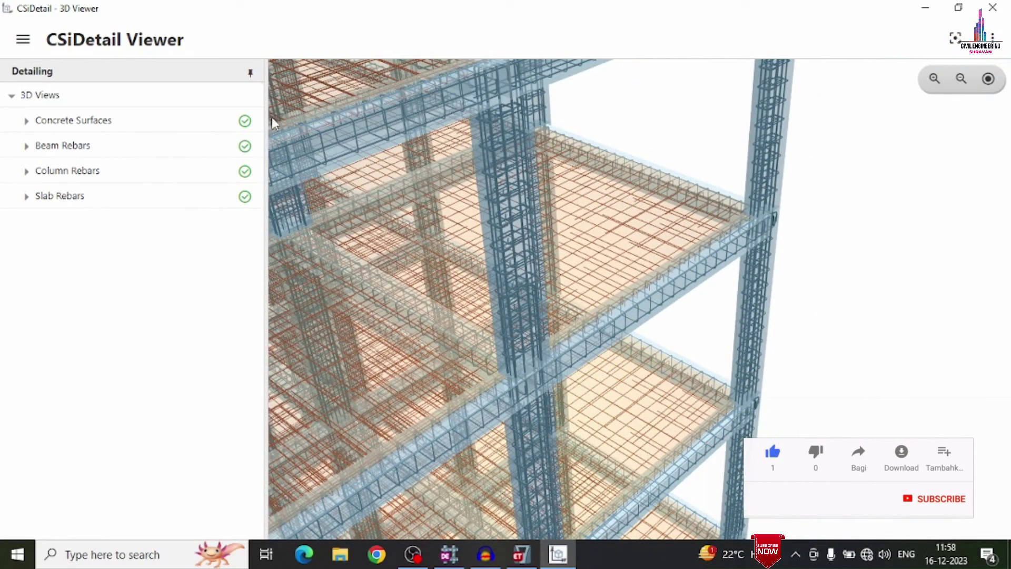
{"action": "left_click", "coordinate": [244, 122]}
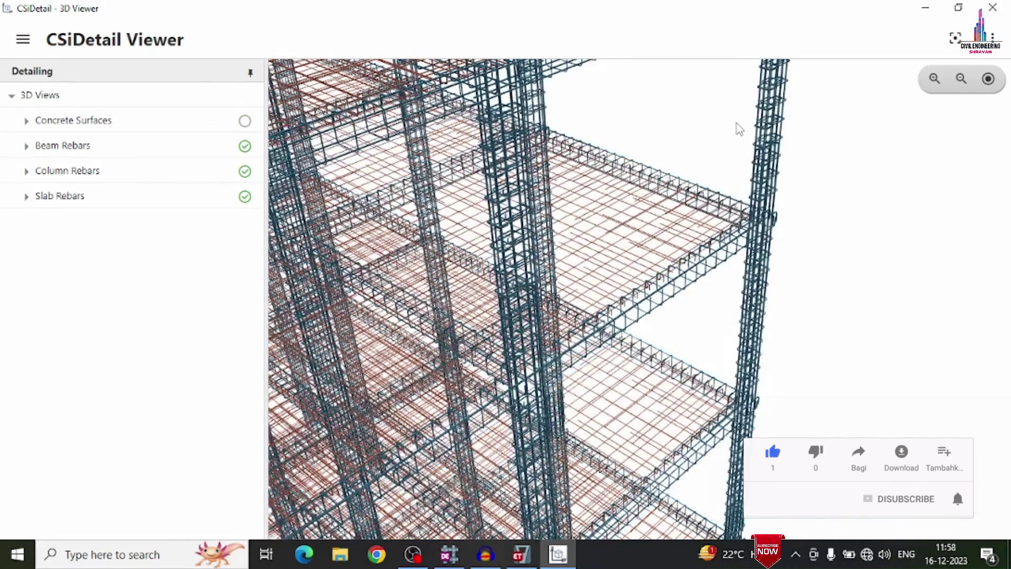
{"action": "scroll", "coordinate": [738, 130], "scroll_direction": "down", "scroll_amount": 8}
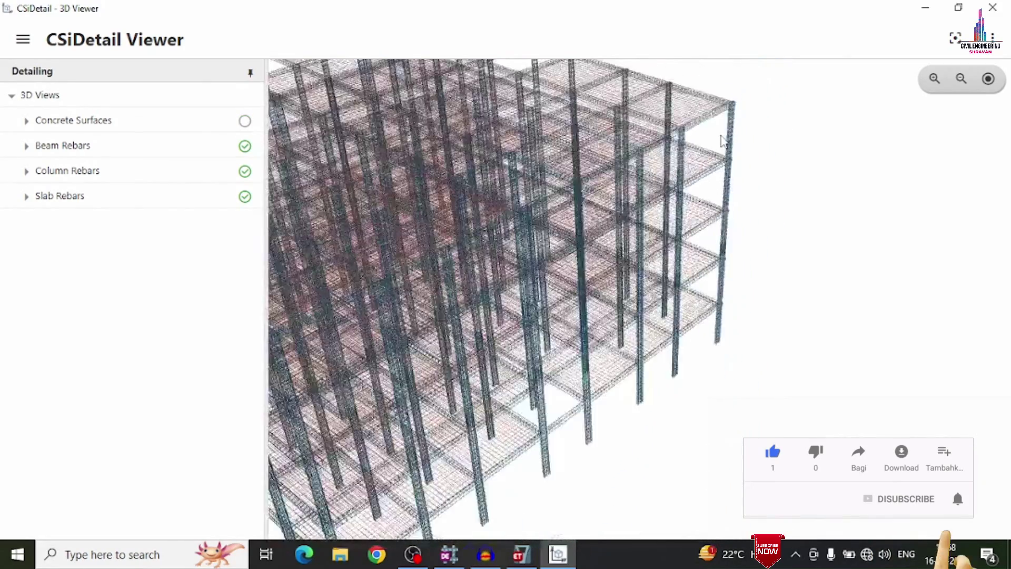
{"action": "scroll", "coordinate": [722, 140], "scroll_direction": "down", "scroll_amount": 5}
{"action": "scroll", "coordinate": [695, 205], "scroll_direction": "down", "scroll_amount": 1}
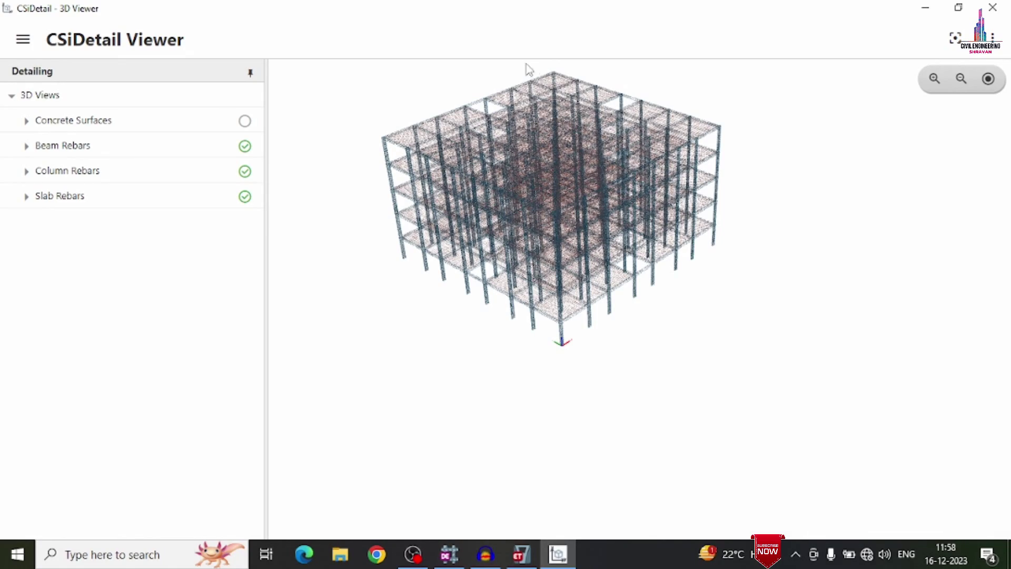
Step: Examine the bare reinforcement cage from several sides, closing in on the beams and columns around the open bay in the top floor
{"action": "scroll", "coordinate": [533, 72], "scroll_direction": "up", "scroll_amount": 8}
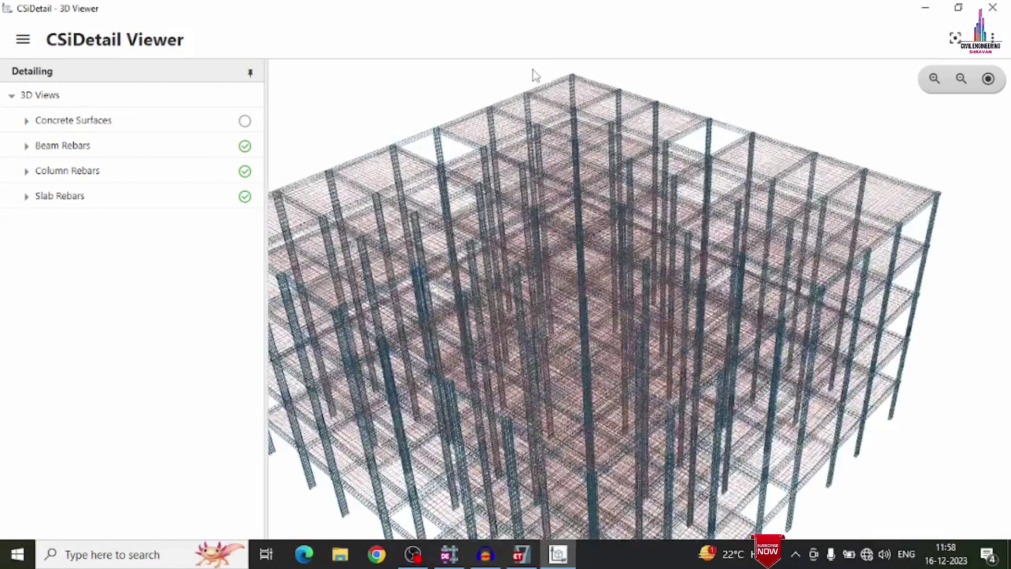
{"action": "scroll", "coordinate": [533, 75], "scroll_direction": "up", "scroll_amount": 2}
{"action": "left_click_drag", "start_coordinate": [911, 218], "coordinate": [943, 210]}
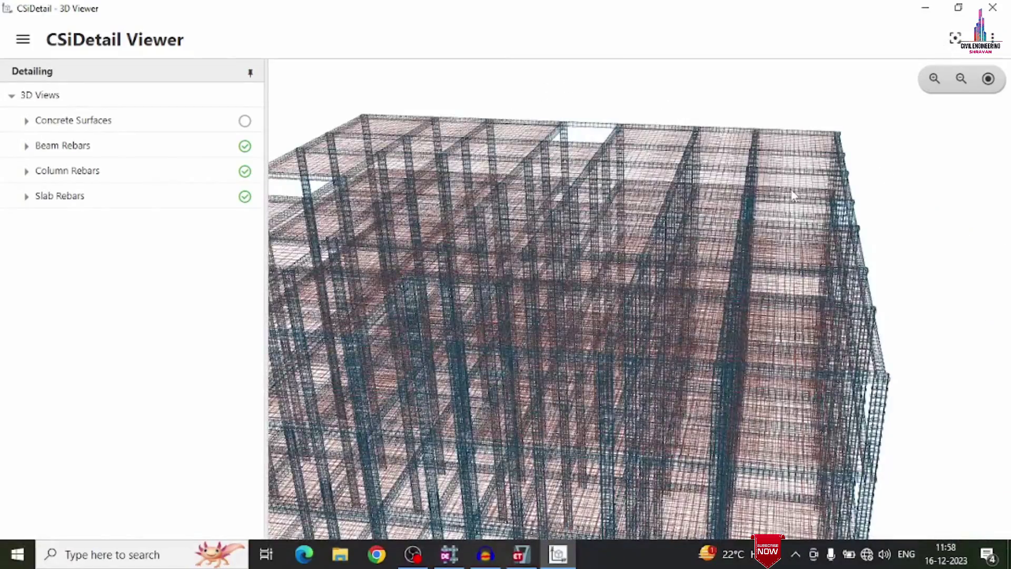
{"action": "left_click_drag", "start_coordinate": [795, 195], "coordinate": [618, 169]}
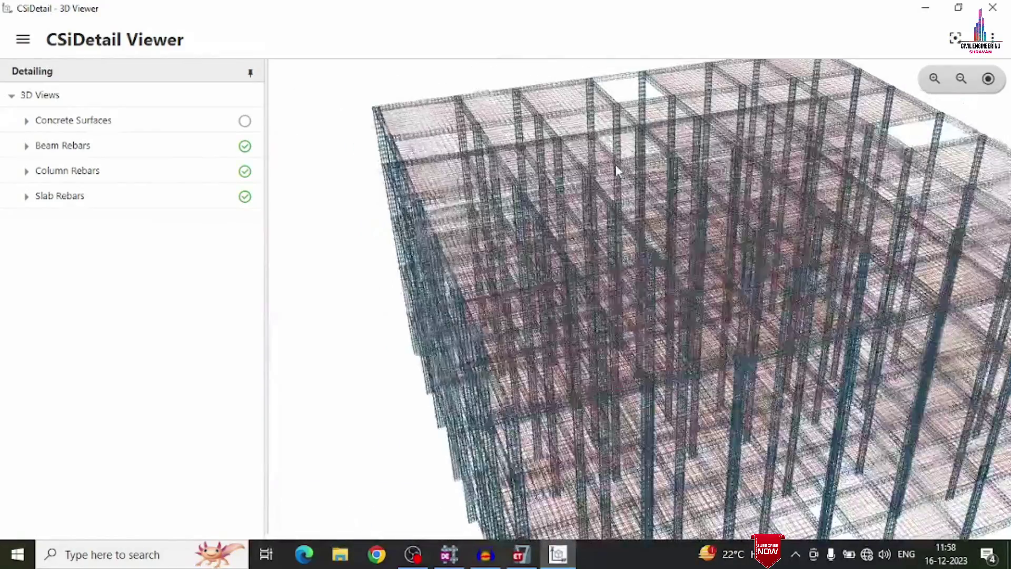
{"action": "scroll", "coordinate": [596, 79], "scroll_direction": "up", "scroll_amount": 4}
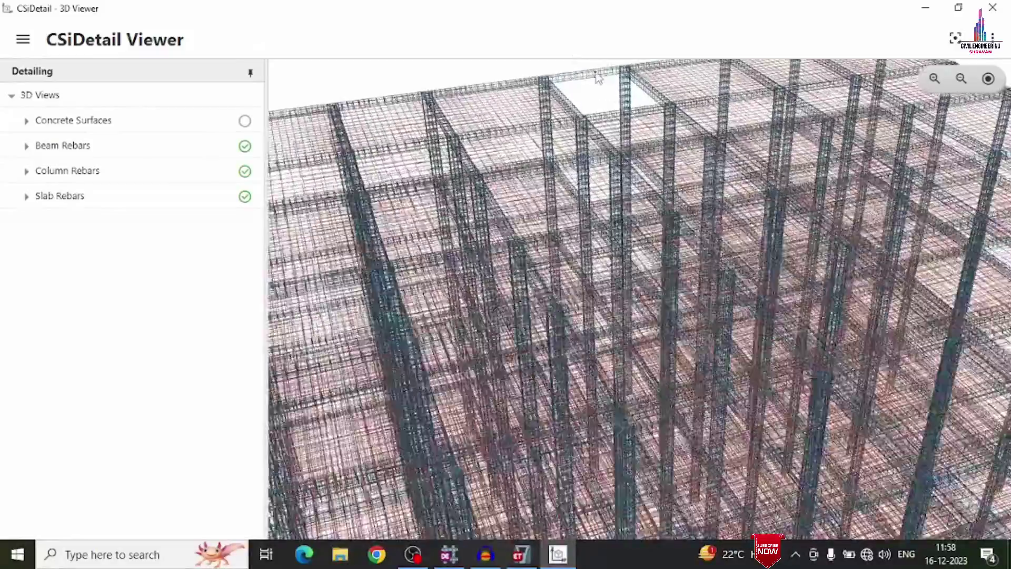
{"action": "scroll", "coordinate": [599, 78], "scroll_direction": "up", "scroll_amount": 3}
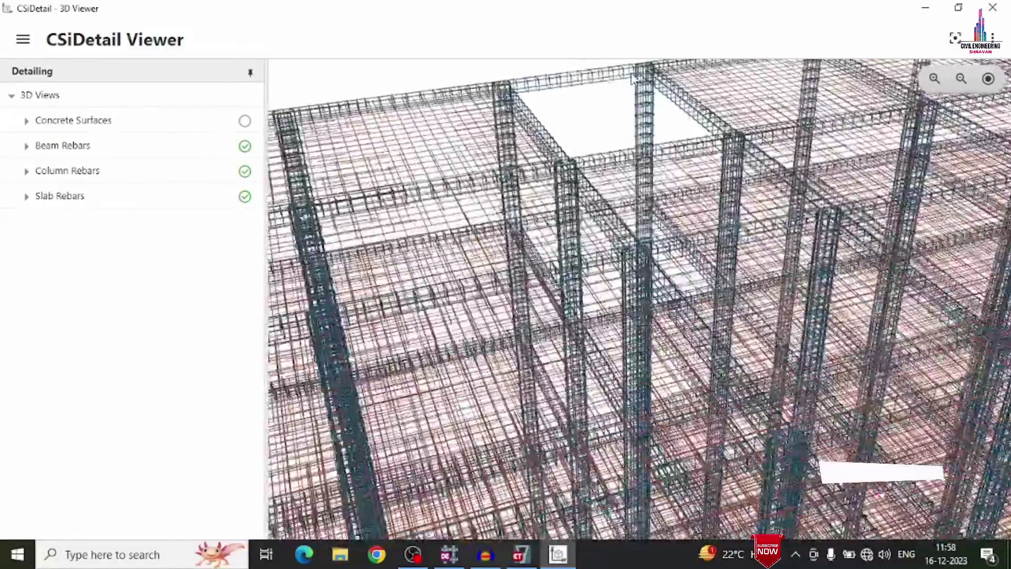
{"action": "scroll", "coordinate": [632, 78], "scroll_direction": "up", "scroll_amount": 2}
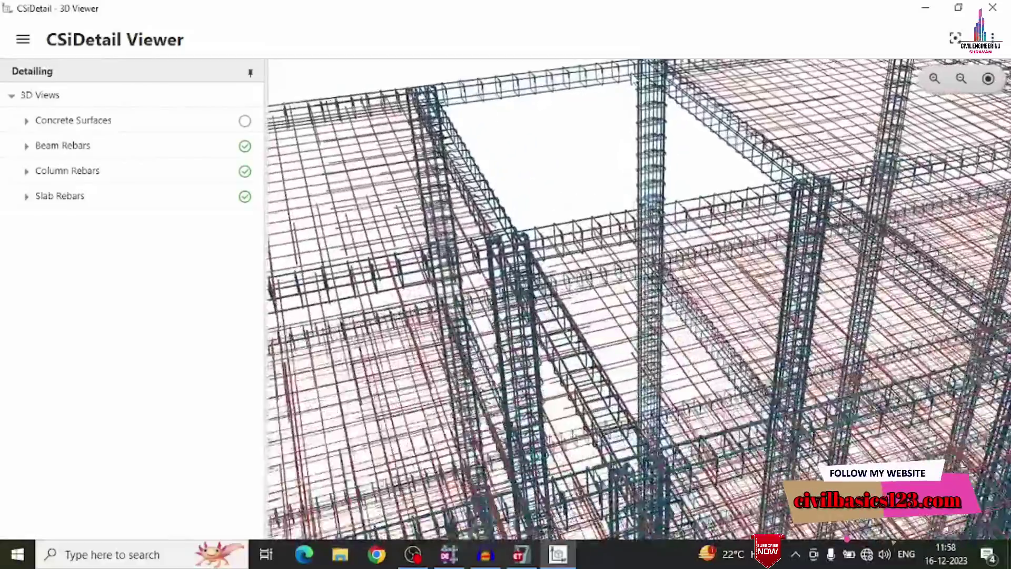